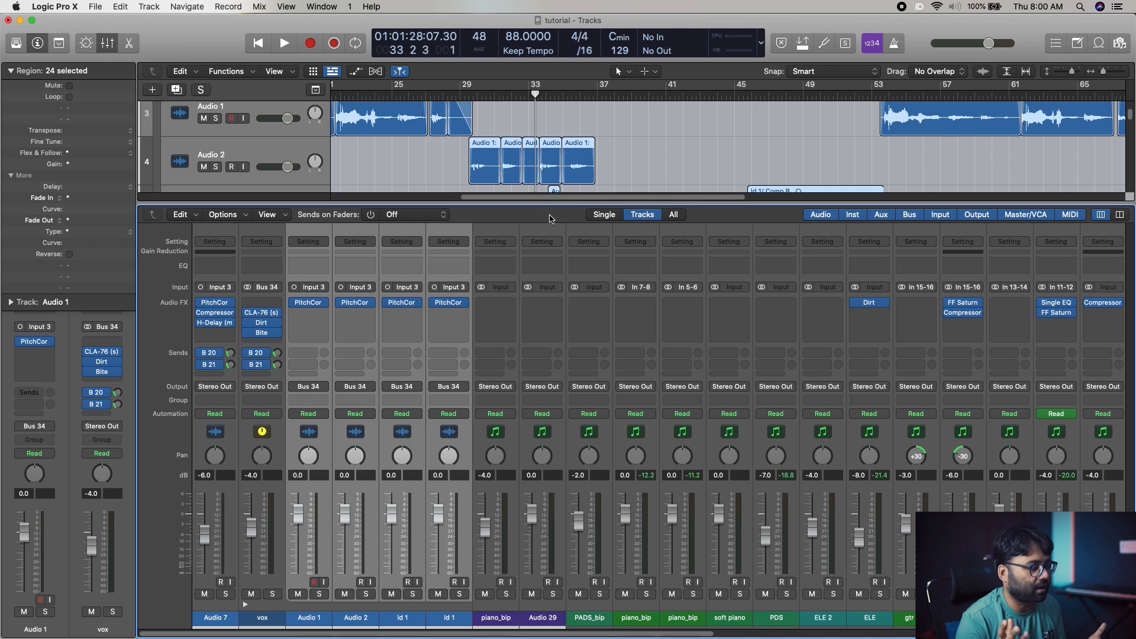
# Step: Inspect the vox track's Bus 20 reverb send and Bus 21 delay send together with their aux channels
pyautogui.click(273, 587)
pyautogui.click(277, 353)
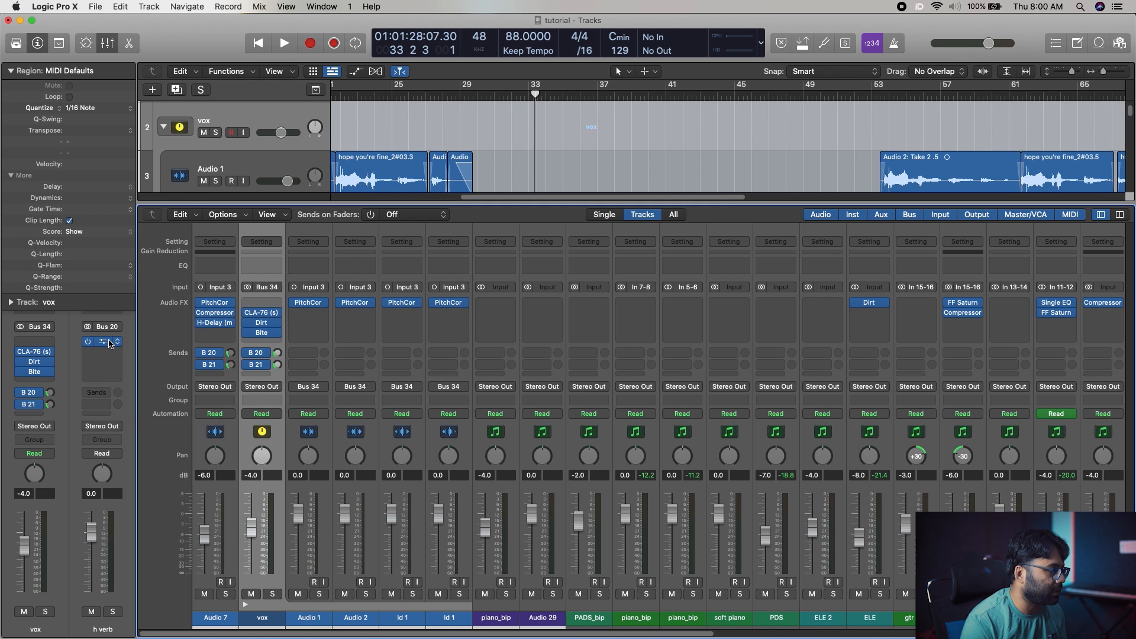
pyautogui.click(42, 406)
pyautogui.click(137, 341)
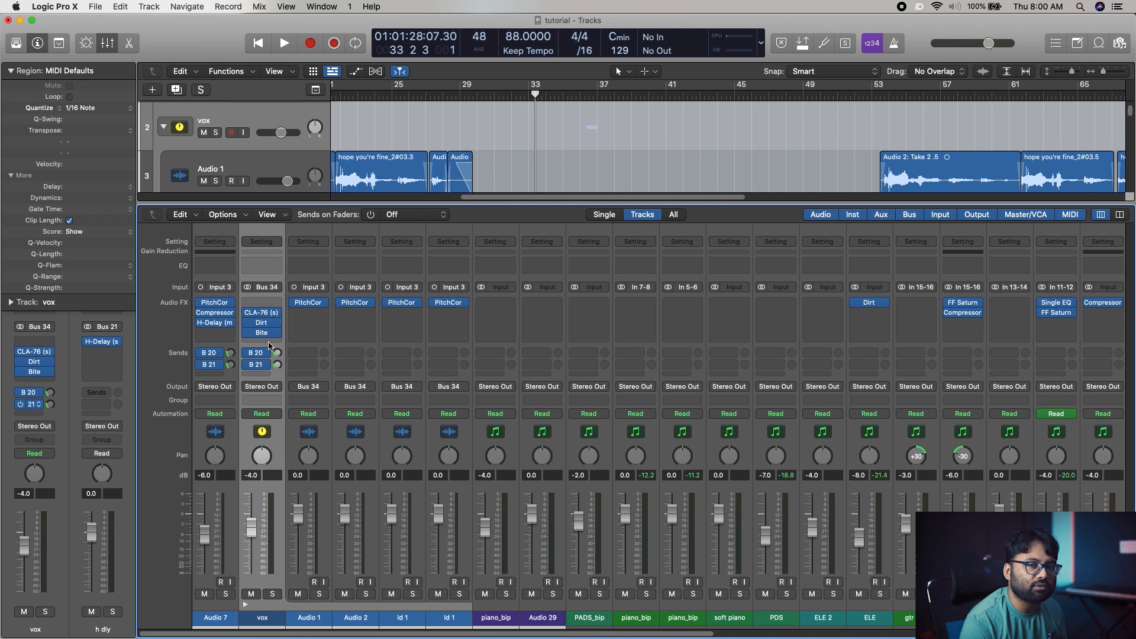
pyautogui.click(296, 342)
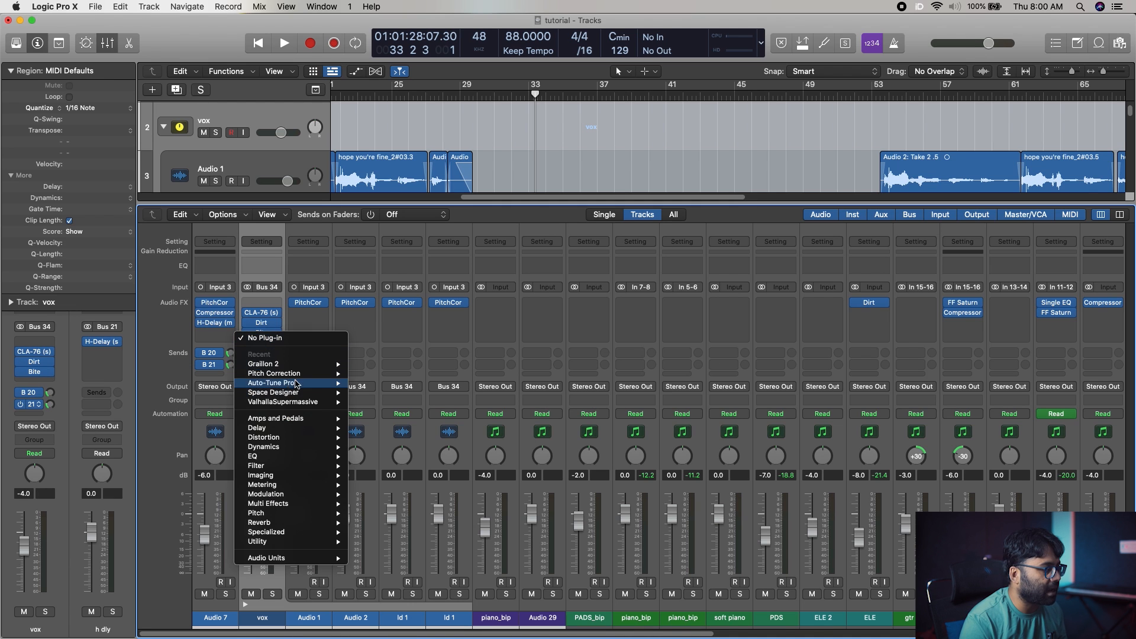
pyautogui.moveTo(302, 395)
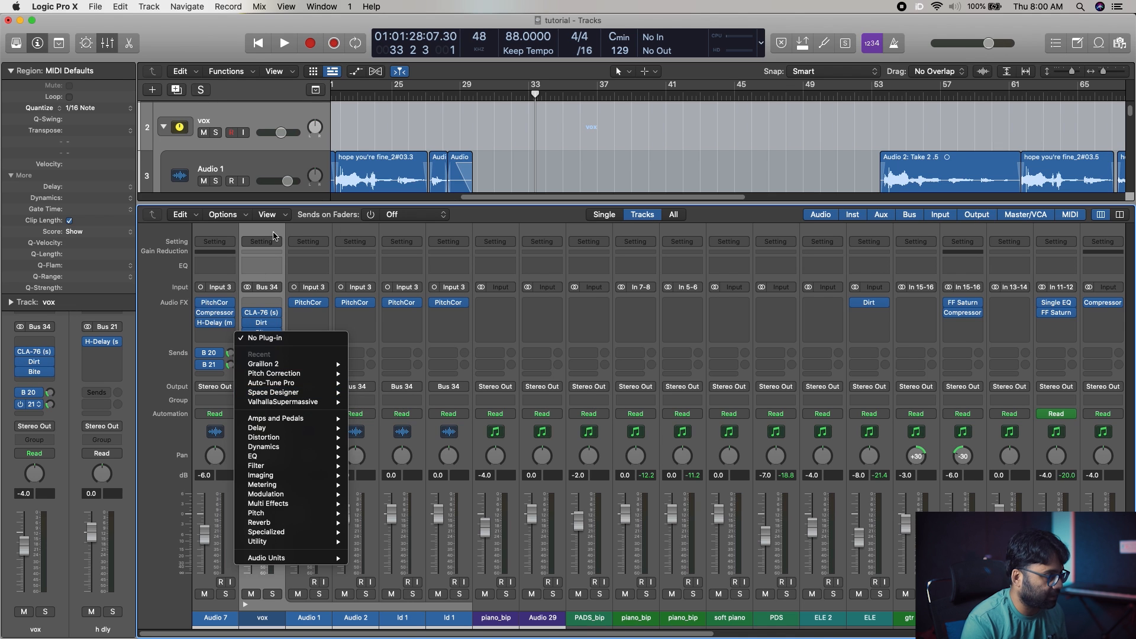
pyautogui.click(274, 236)
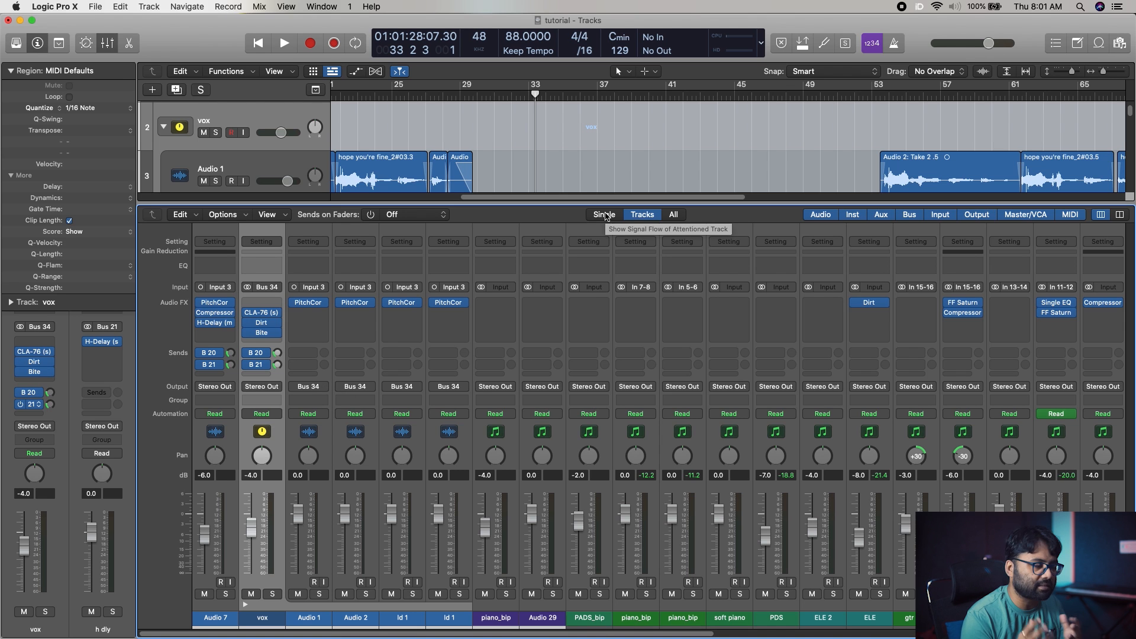
pyautogui.click(258, 343)
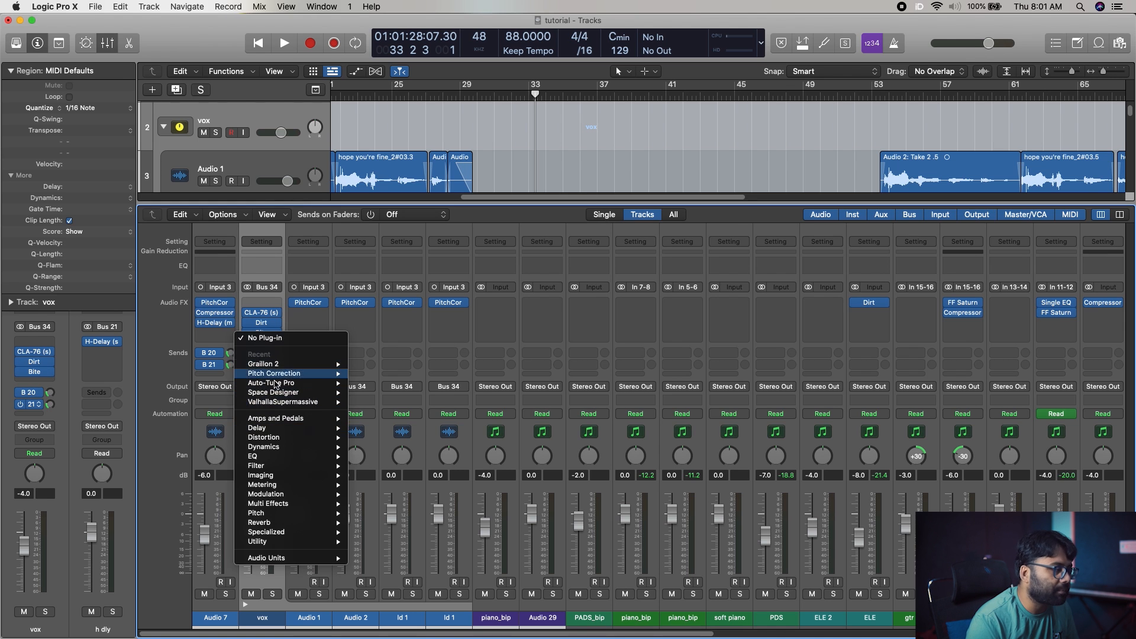
pyautogui.click(506, 219)
pyautogui.click(261, 343)
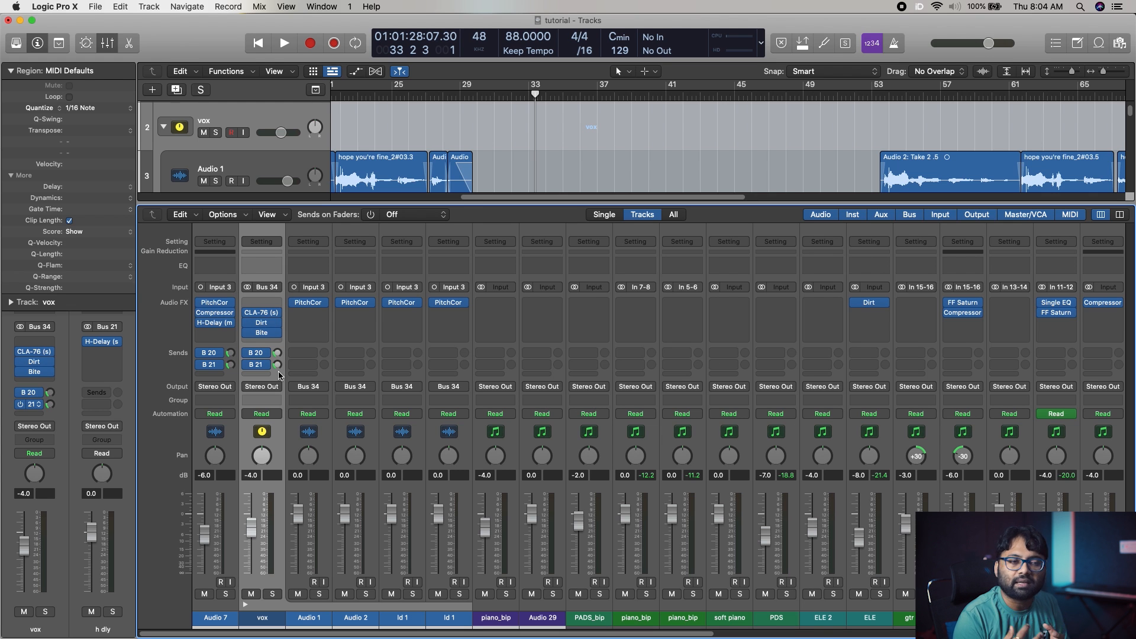
# Step: Hide the mixer, then solo the BASS_bip track and play it back from around bar 17
pyautogui.press('x')
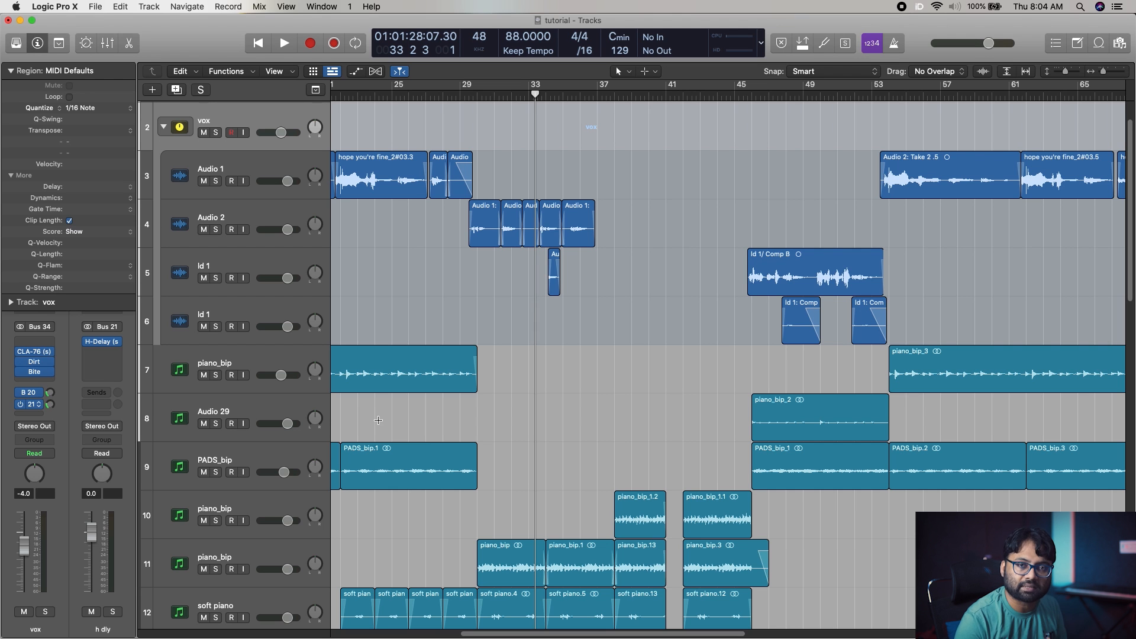
pyautogui.scroll(-16, 470, 468)
pyautogui.scroll(-5, 621, 213)
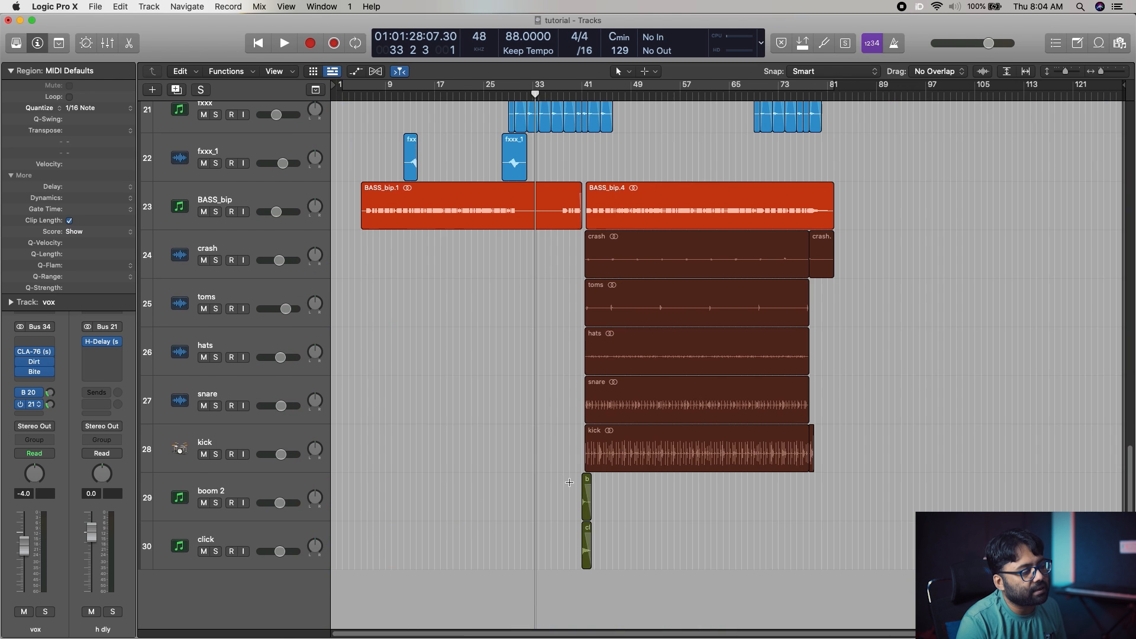
pyautogui.click(636, 204)
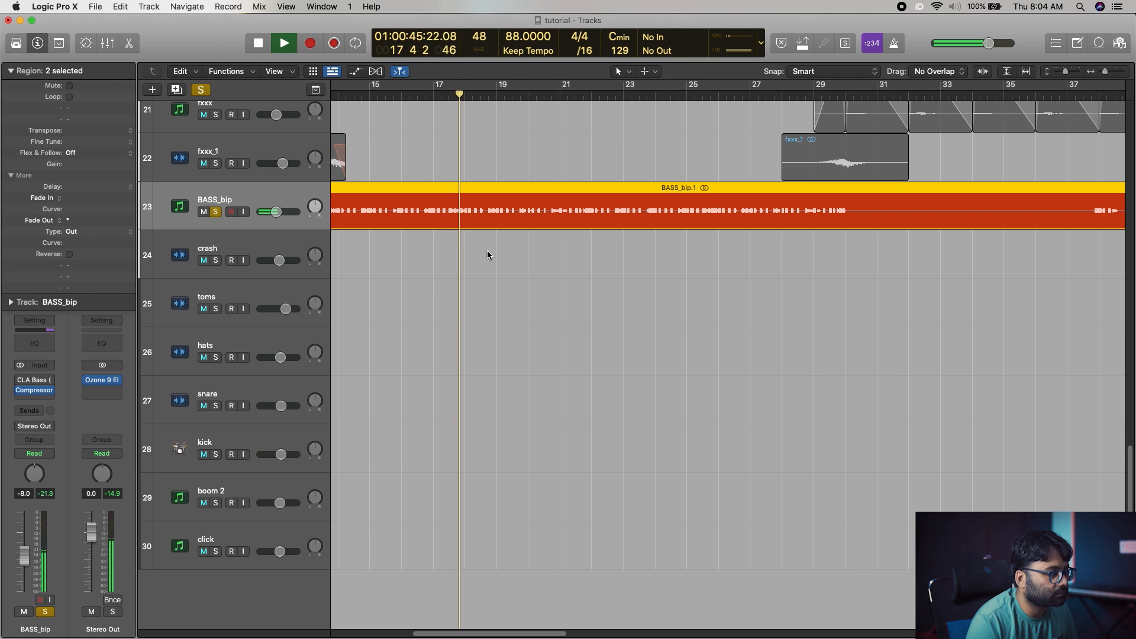
pyautogui.press('space')
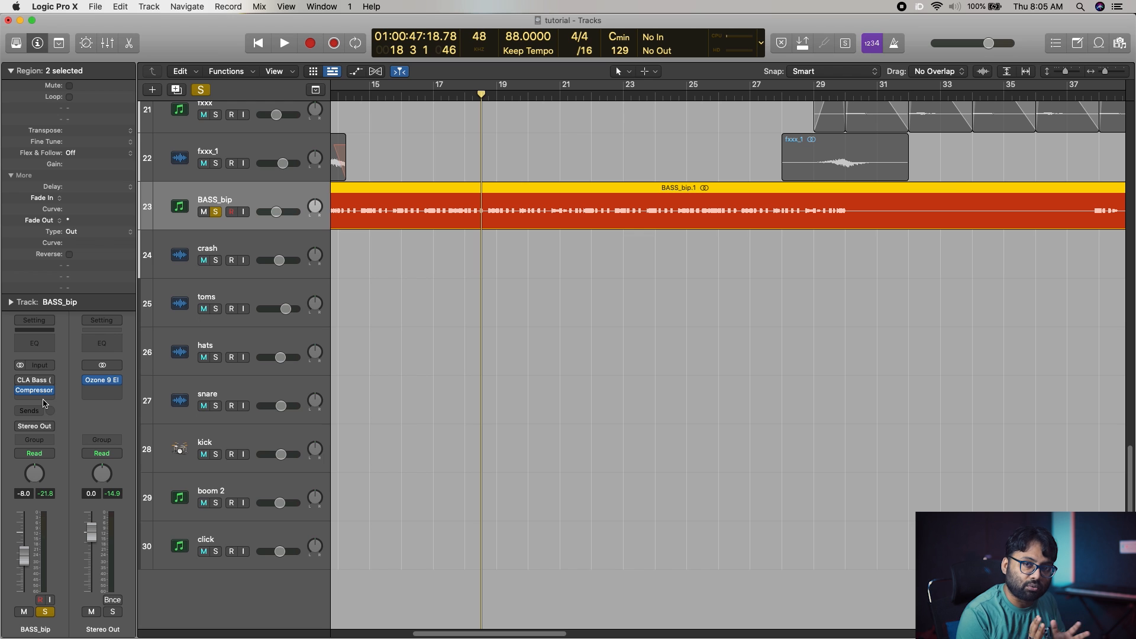
# Step: Duplicate the BASS_bip track with its region as a quieter copy at -14.2 dB, and remove the copy
pyautogui.rightClick(270, 194)
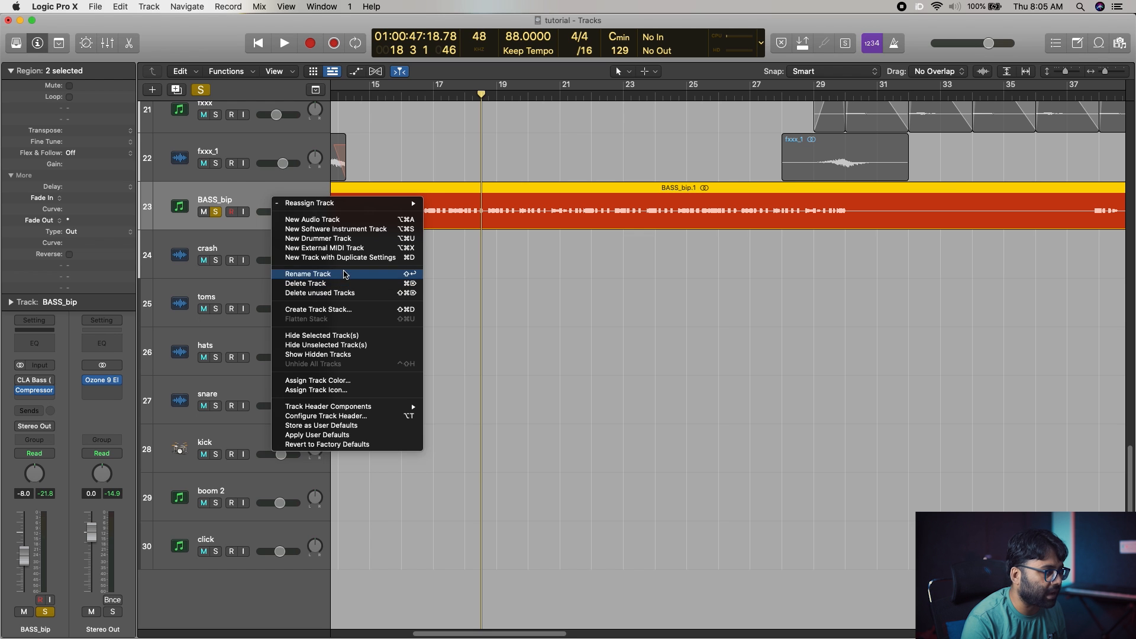
pyautogui.click(244, 186)
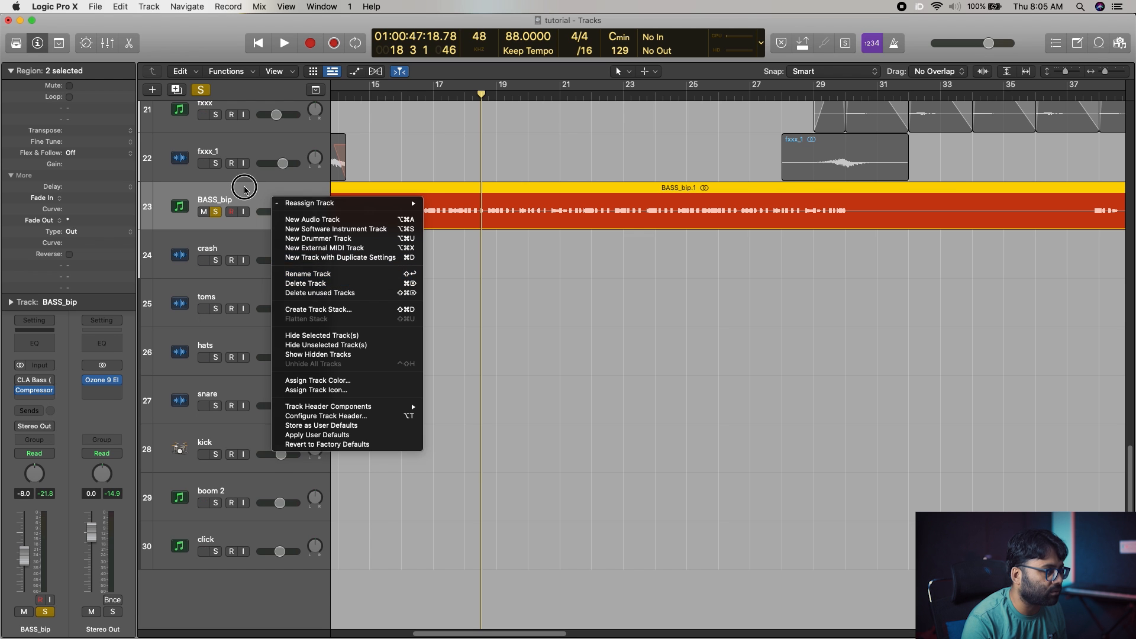
pyautogui.press('super+d')
pyautogui.press('super+Right')
pyautogui.press('super+Right')
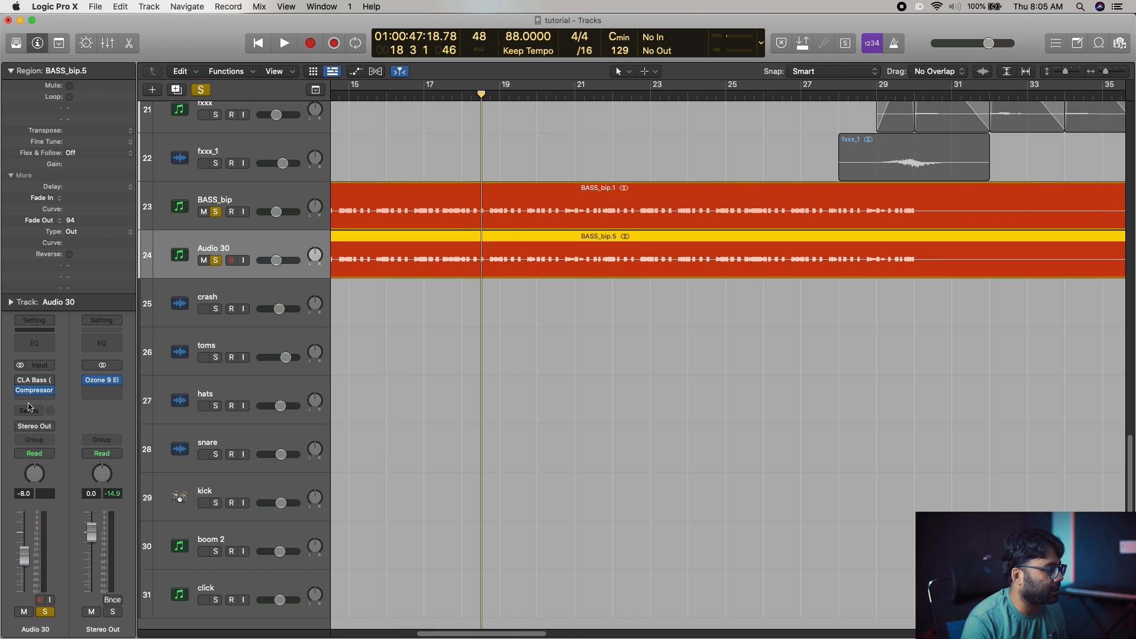
pyautogui.click(258, 211)
pyautogui.moveTo(270, 262); pyautogui.dragTo(244, 271)
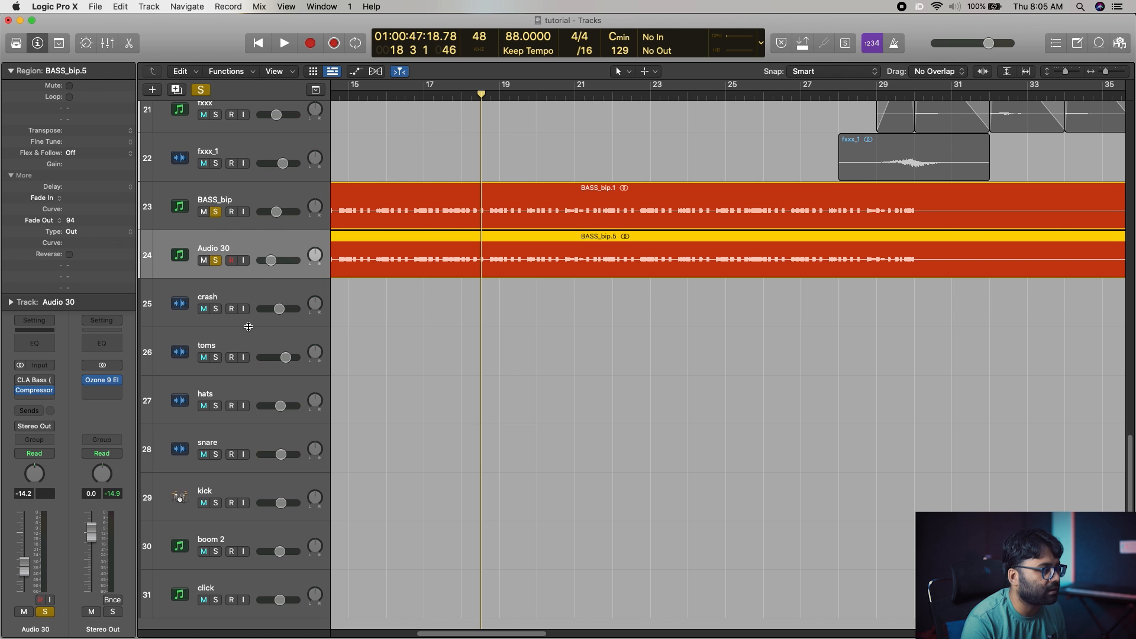
pyautogui.press('super+BackSpace')
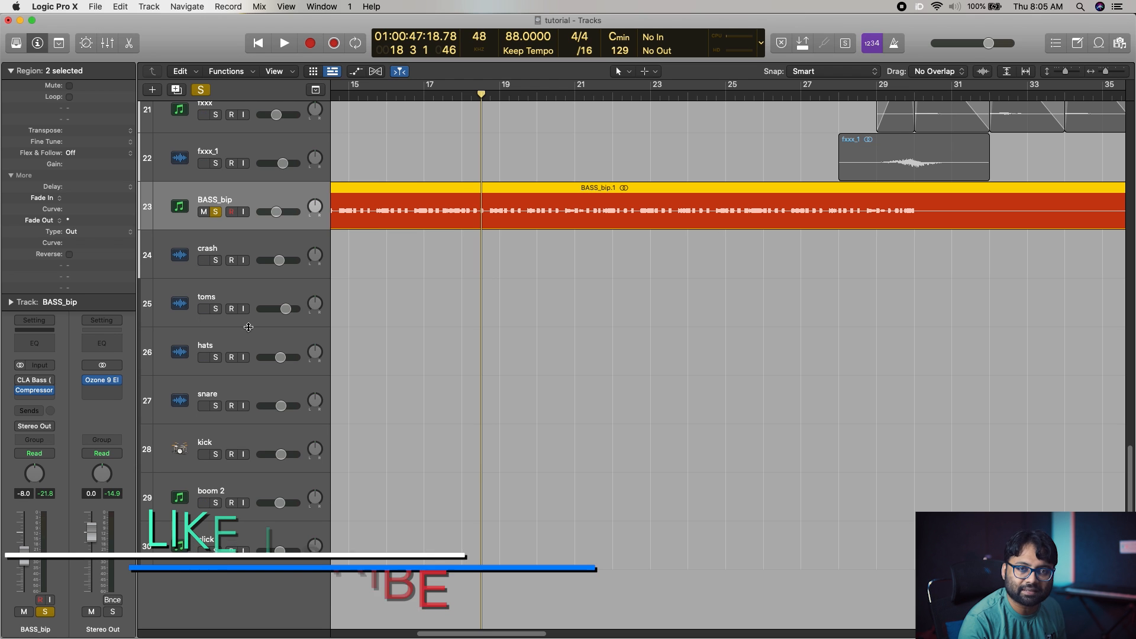
# Step: Send the BASS_bip track to Bus 10 at 0.0 dB, with the bus shown as a track named bass parallel, and play it
pyautogui.click(35, 410)
pyautogui.moveTo(54, 426)
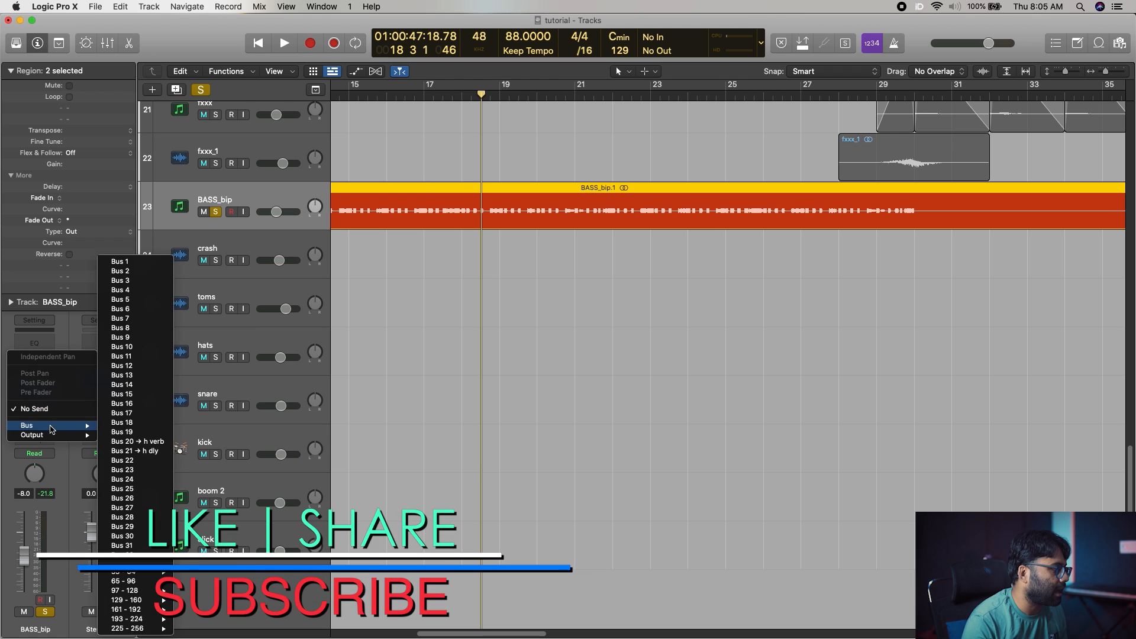
pyautogui.click(137, 346)
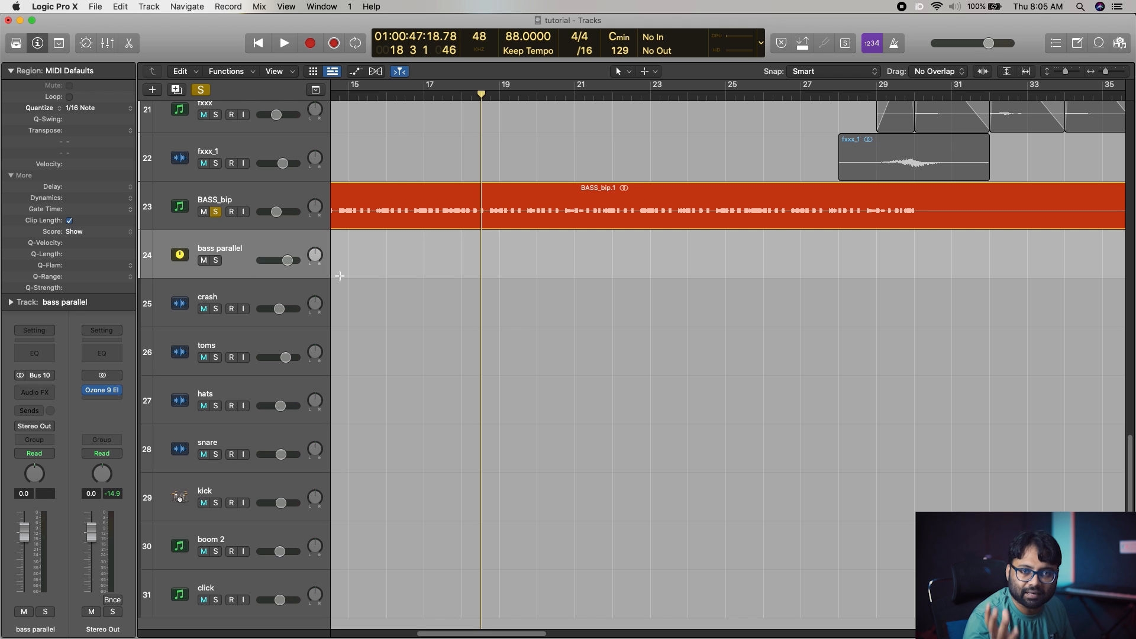
pyautogui.click(239, 212)
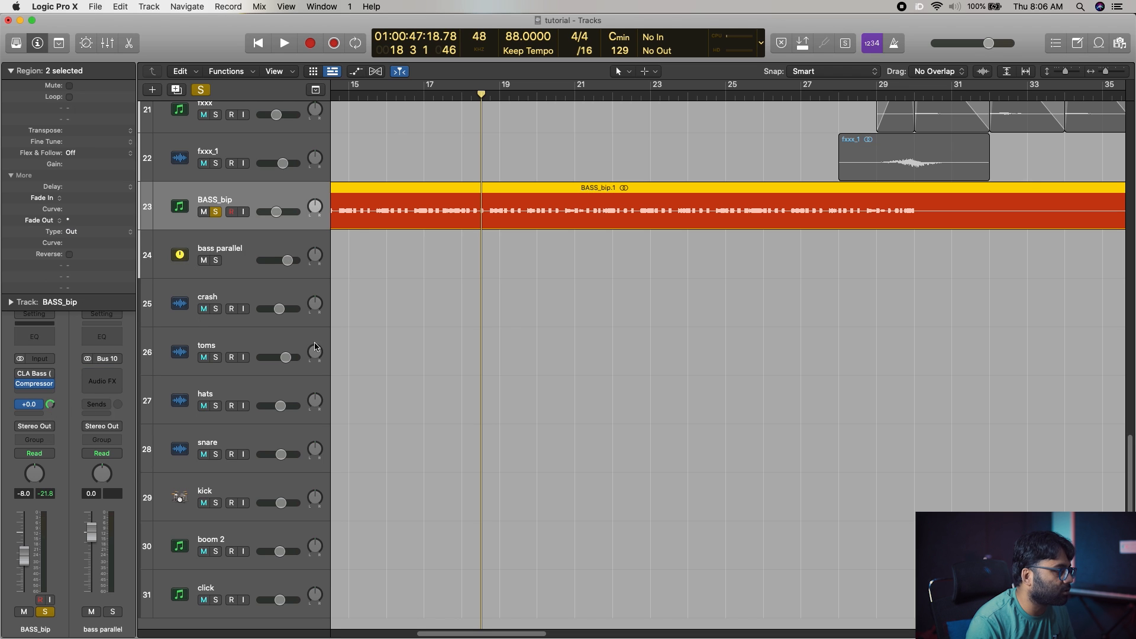
pyautogui.press('space')
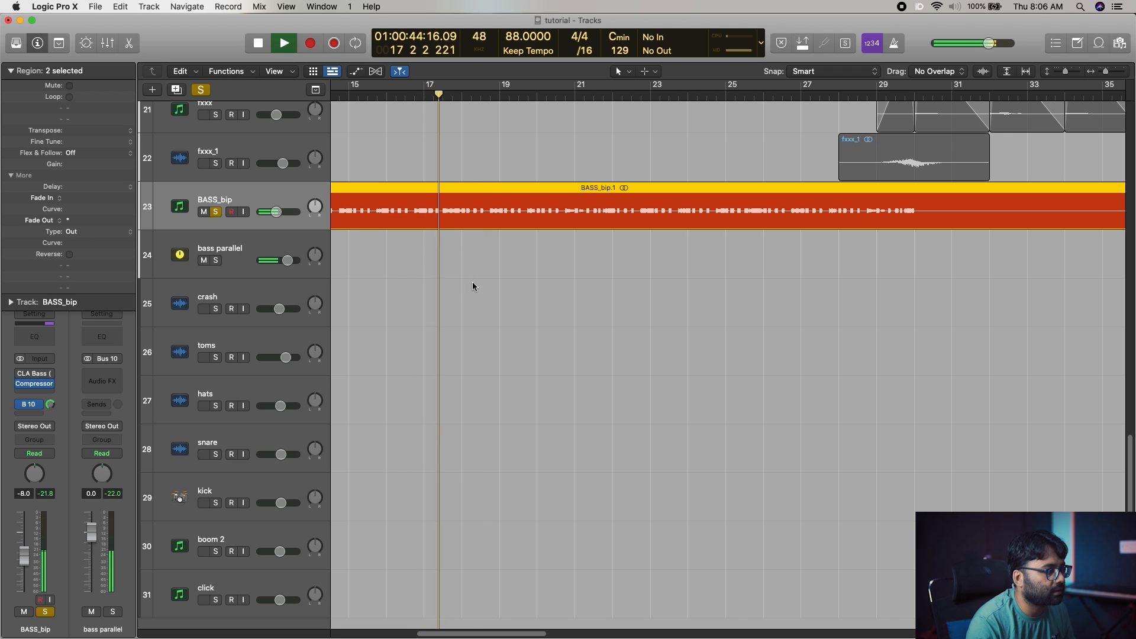
pyautogui.press('space')
# Step: Move the BASS_bip volume fader to -7.4 dB and play back to compare its level with the bass parallel track
pyautogui.click(255, 251)
pyautogui.click(241, 201)
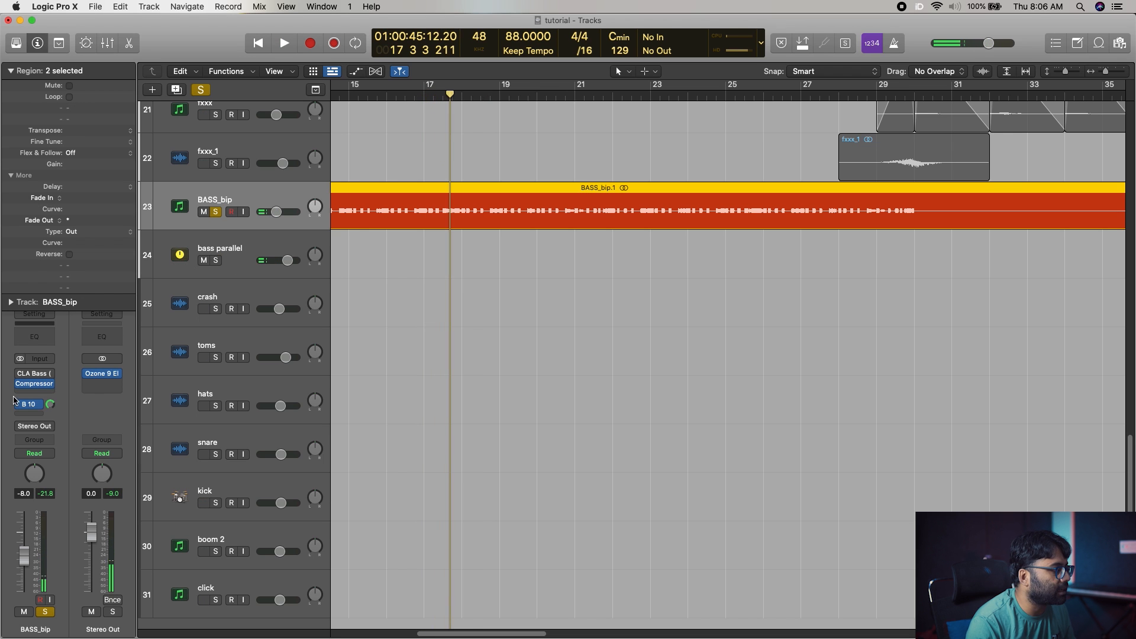
pyautogui.click(250, 257)
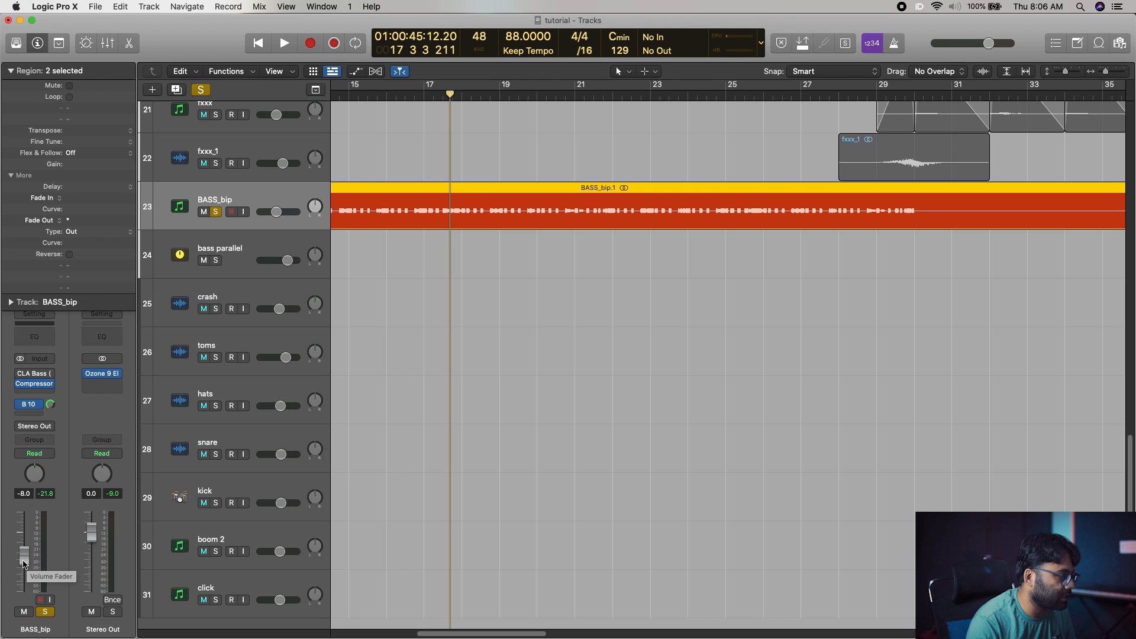
pyautogui.moveTo(24, 563)
pyautogui.mouseDown()
pyautogui.moveTo(24, 626)
pyautogui.moveTo(50, 548)
pyautogui.moveTo(30, 566)
pyautogui.mouseUp()
pyautogui.press('space')
# Step: Switch the Bus 10 send on BASS_bip to Pre Fader and pull the track's volume fully down, checking with playback
pyautogui.click(29, 404)
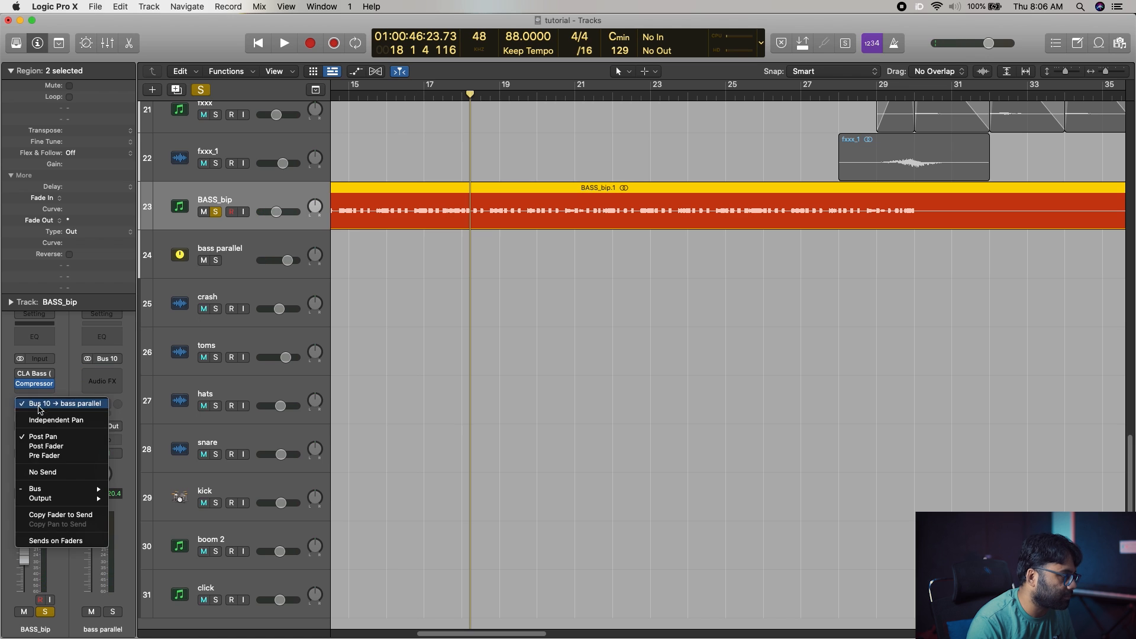
pyautogui.click(65, 456)
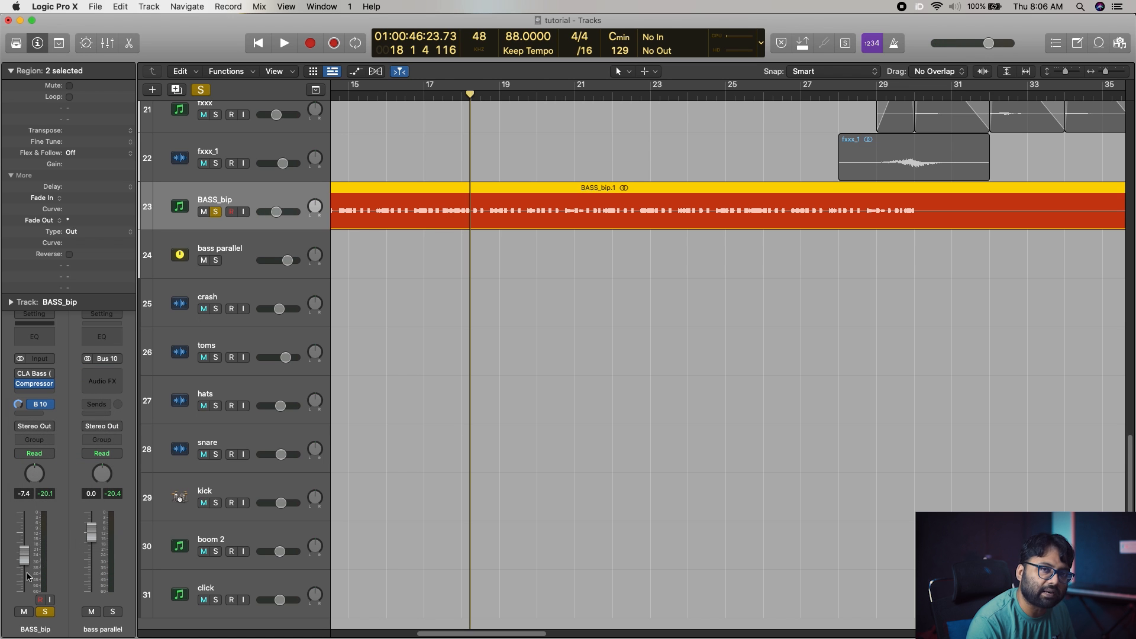
pyautogui.moveTo(24, 559); pyautogui.dragTo(18, 633)
pyautogui.press('space')
pyautogui.press('space')
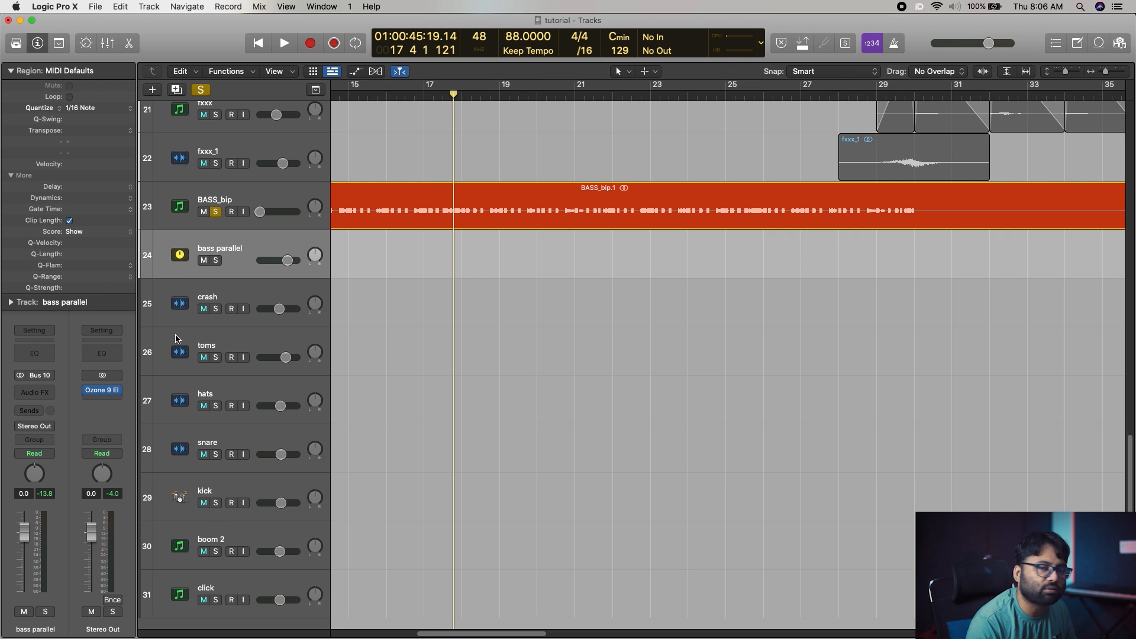
# Step: Insert Bass Amp Designer on the bass parallel track and play back the result
pyautogui.click(34, 393)
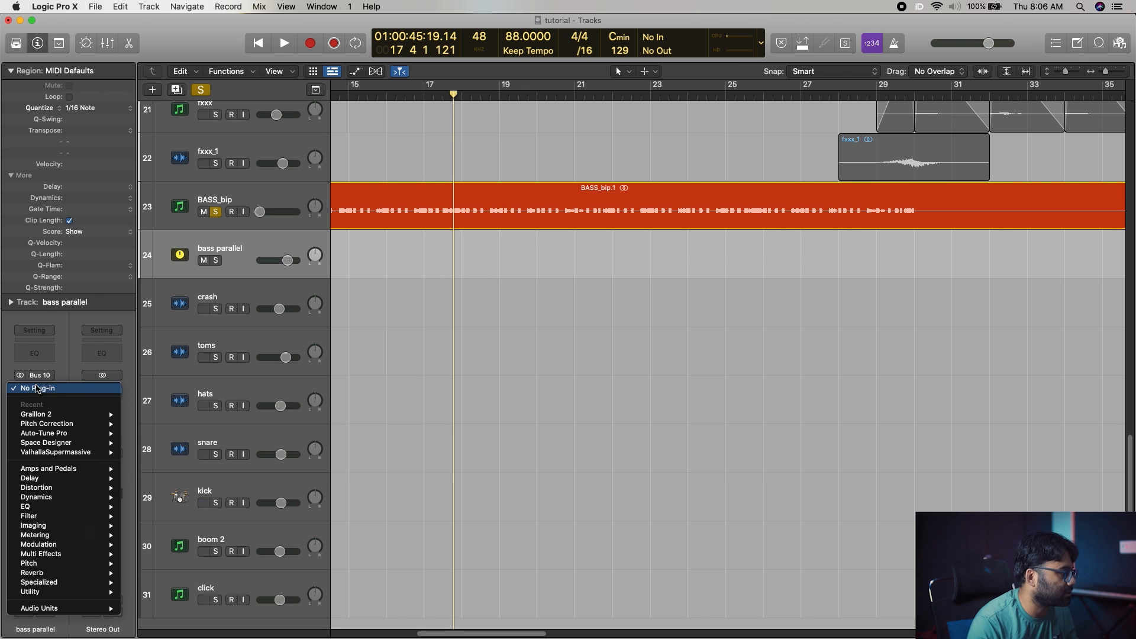
pyautogui.moveTo(82, 574)
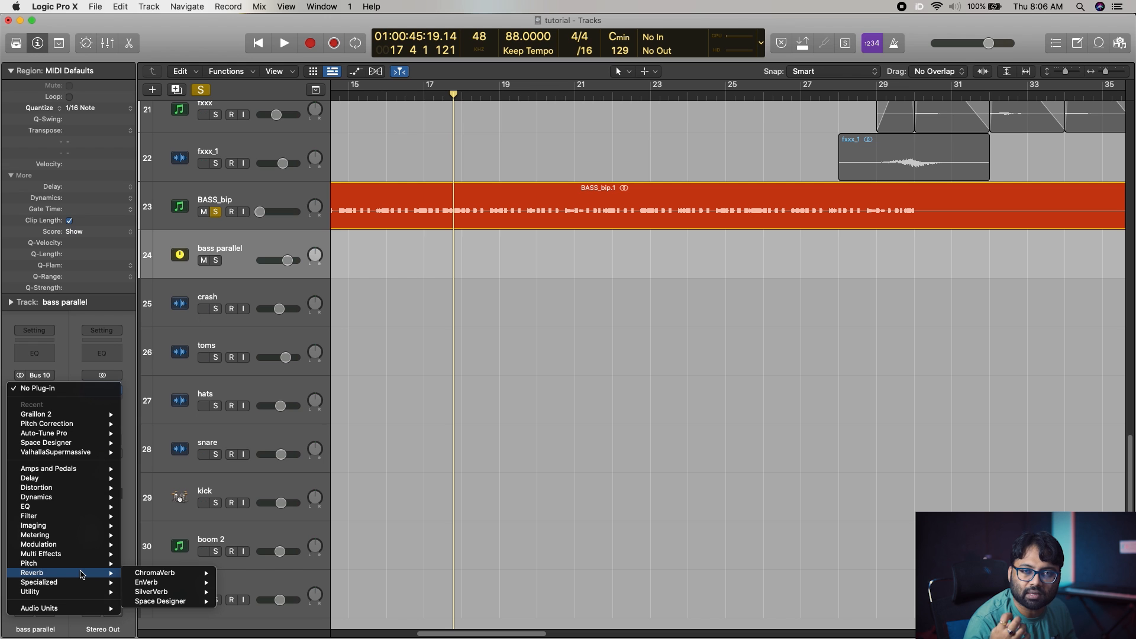
pyautogui.moveTo(102, 468)
pyautogui.click(166, 478)
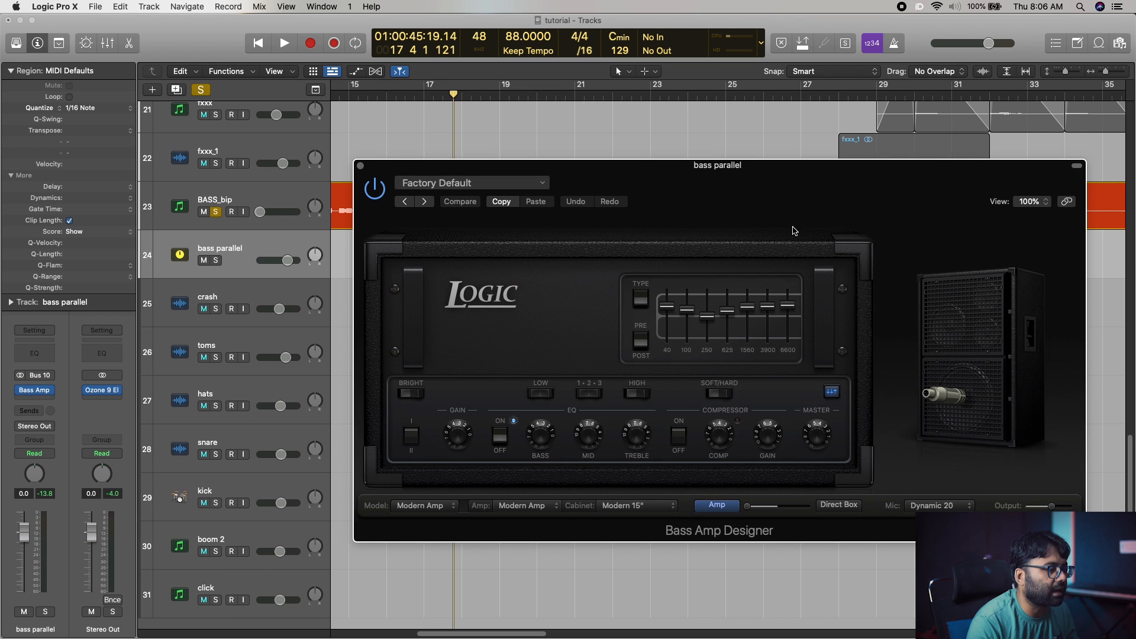
pyautogui.press('space')
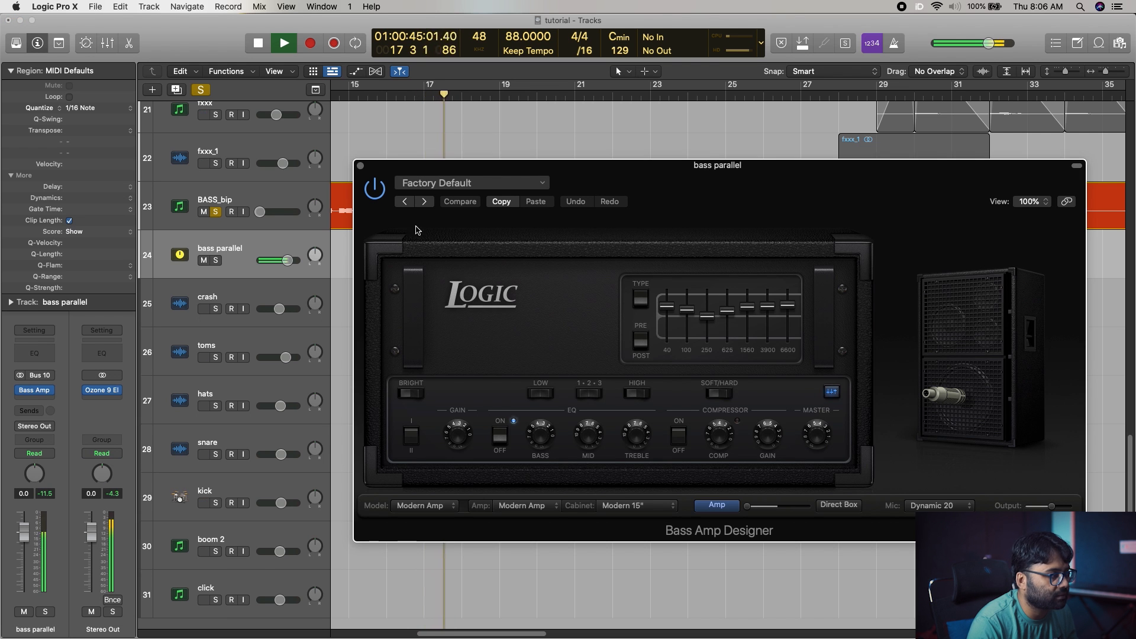
# Step: Step through the Bass Amp Designer presets during playback and settle on Amp Egg
pyautogui.press('space')
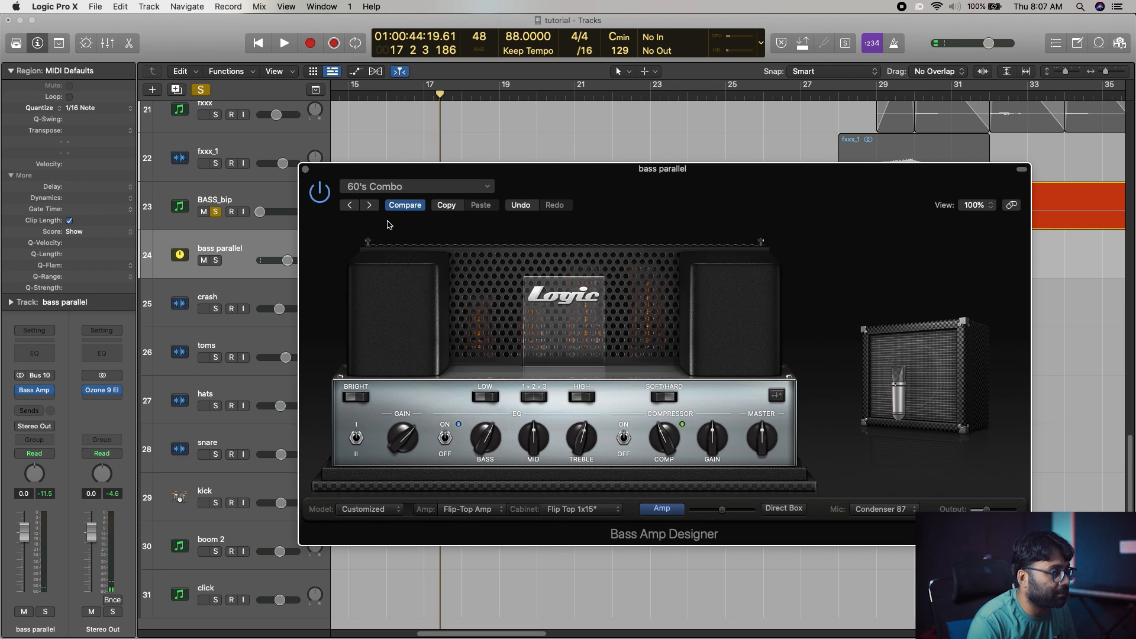
pyautogui.press('space')
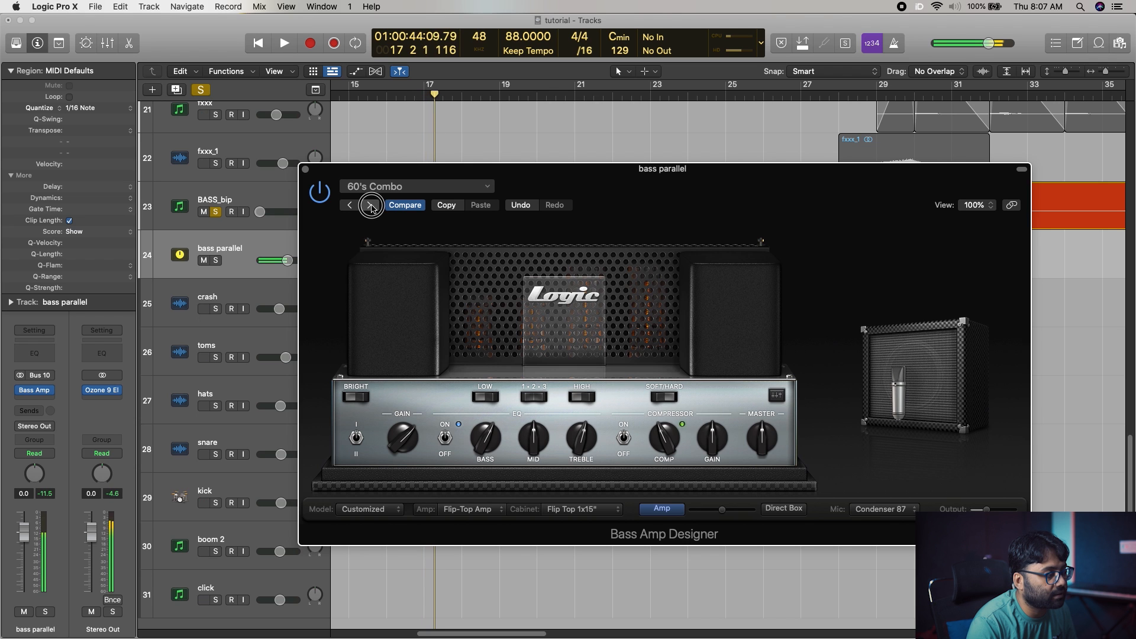
pyautogui.click(371, 206)
pyautogui.click(371, 206)
pyautogui.press('space')
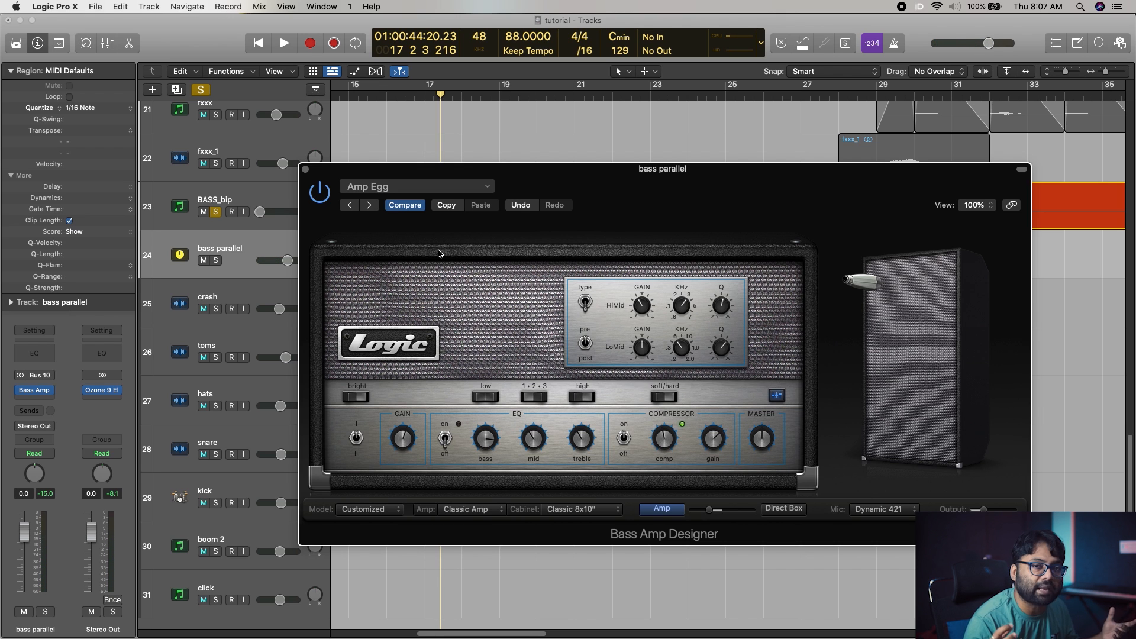
# Step: Insert the Overdrive distortion effect after the bass amp on the bass parallel track and play it back
pyautogui.click(31, 401)
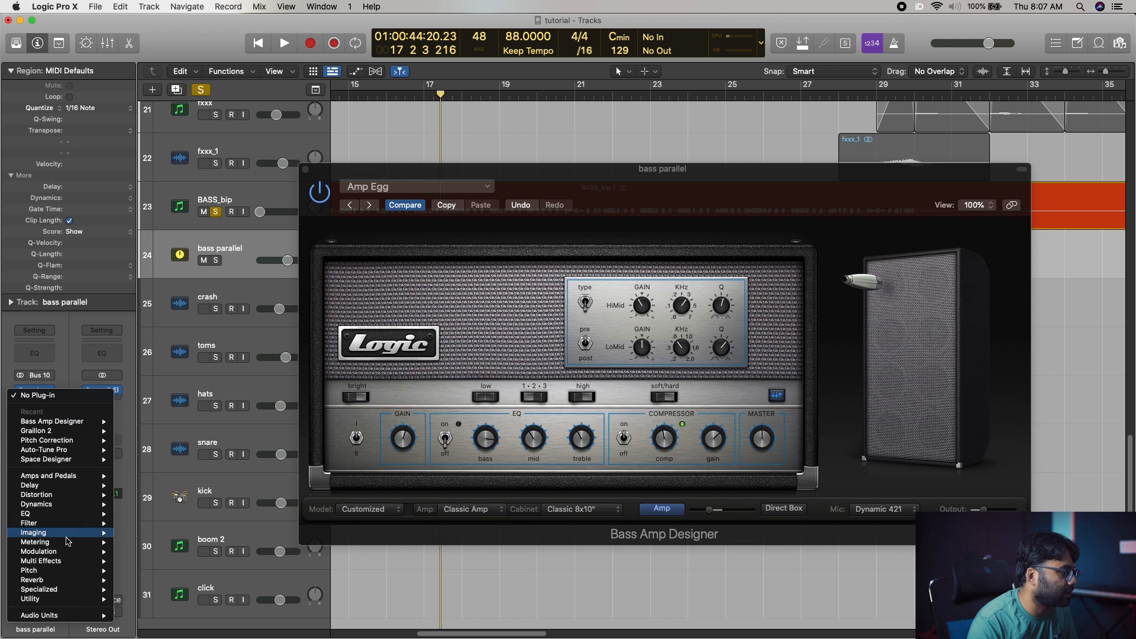
pyautogui.moveTo(88, 500)
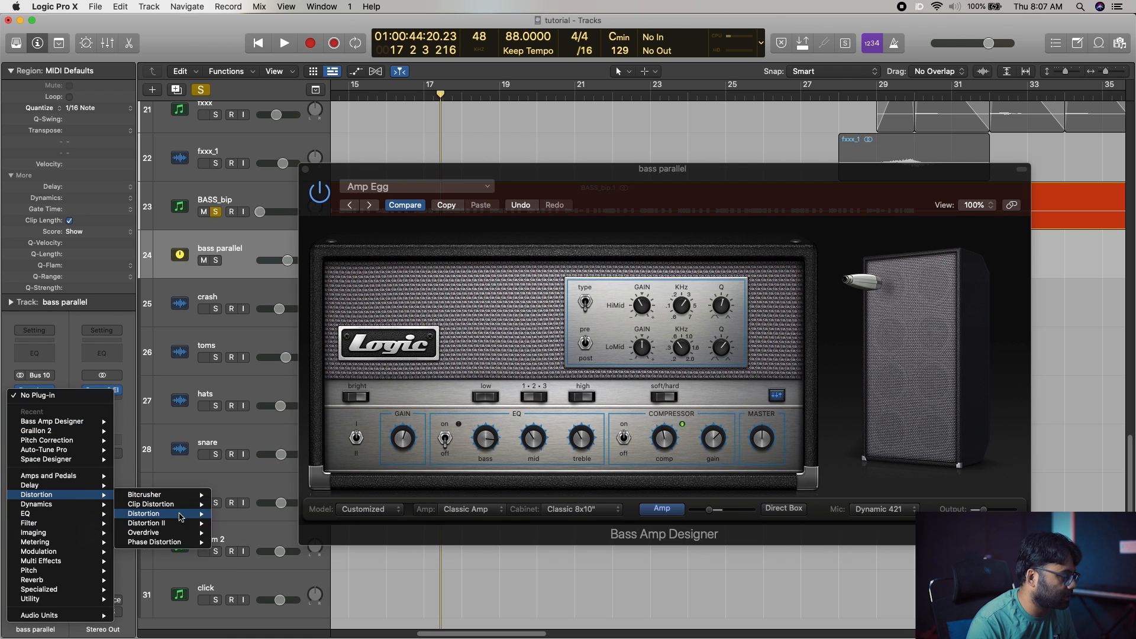
pyautogui.click(152, 532)
pyautogui.press('space')
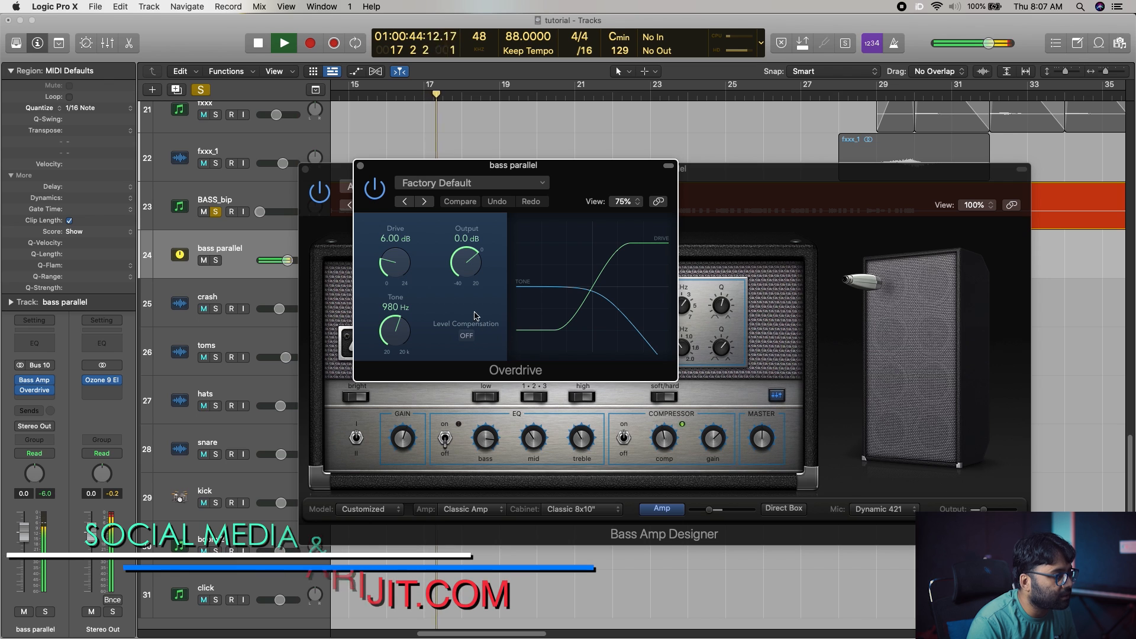
# Step: Set the Overdrive on the bass parallel track to 12.75 dB drive and a 1700 Hz tone during playback
pyautogui.moveTo(390, 269); pyautogui.dragTo(395, 220)
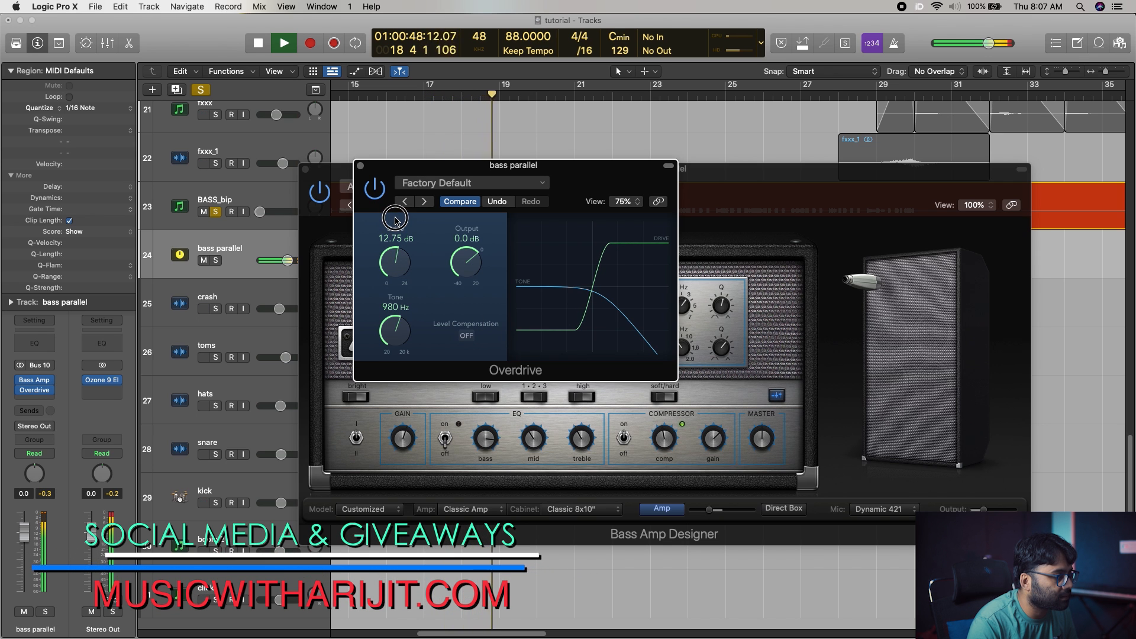
pyautogui.moveTo(396, 339); pyautogui.dragTo(393, 321)
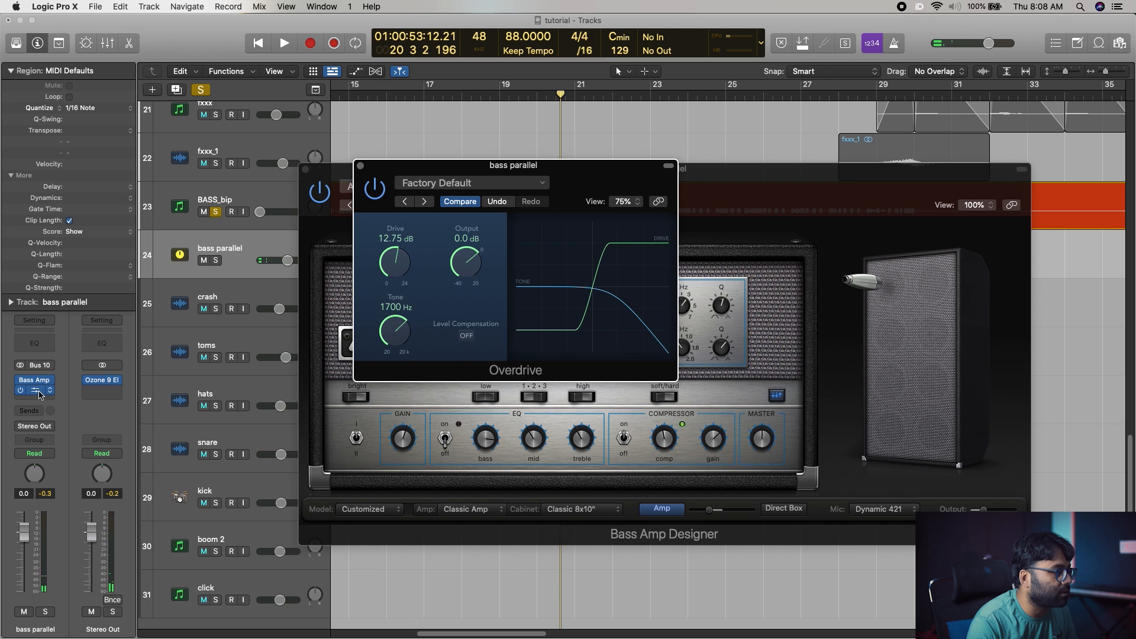
# Step: Bypass Bass Amp and Overdrive on the bass parallel track, play back the dry signal, and re-enable both effects
pyautogui.click(21, 398)
pyautogui.moveTo(20, 380); pyautogui.dragTo(21, 392)
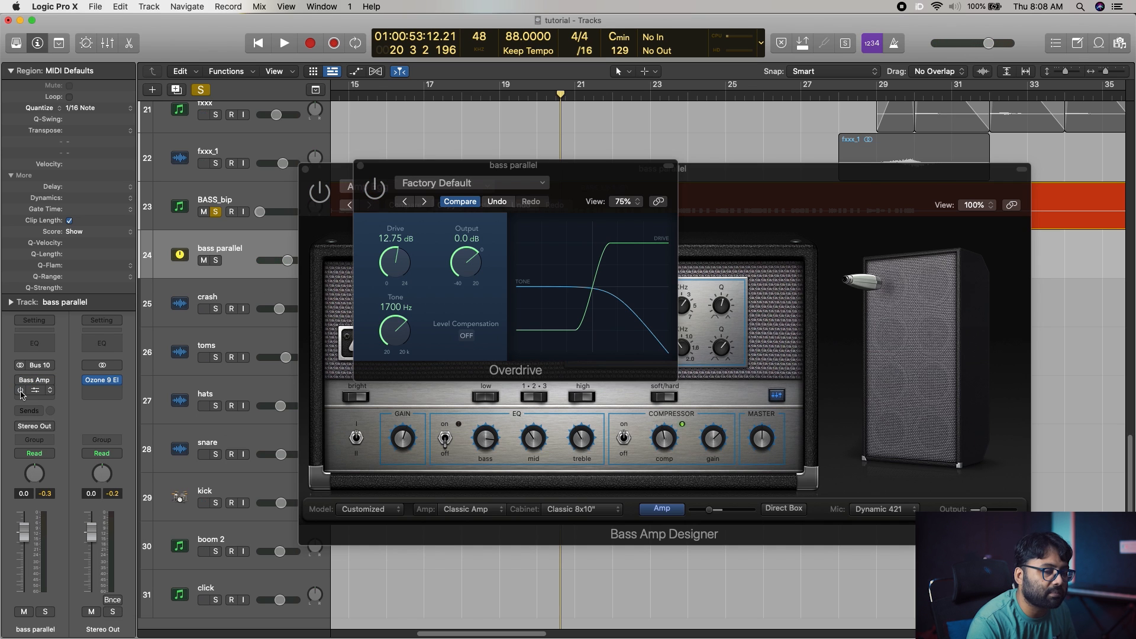
pyautogui.press('space')
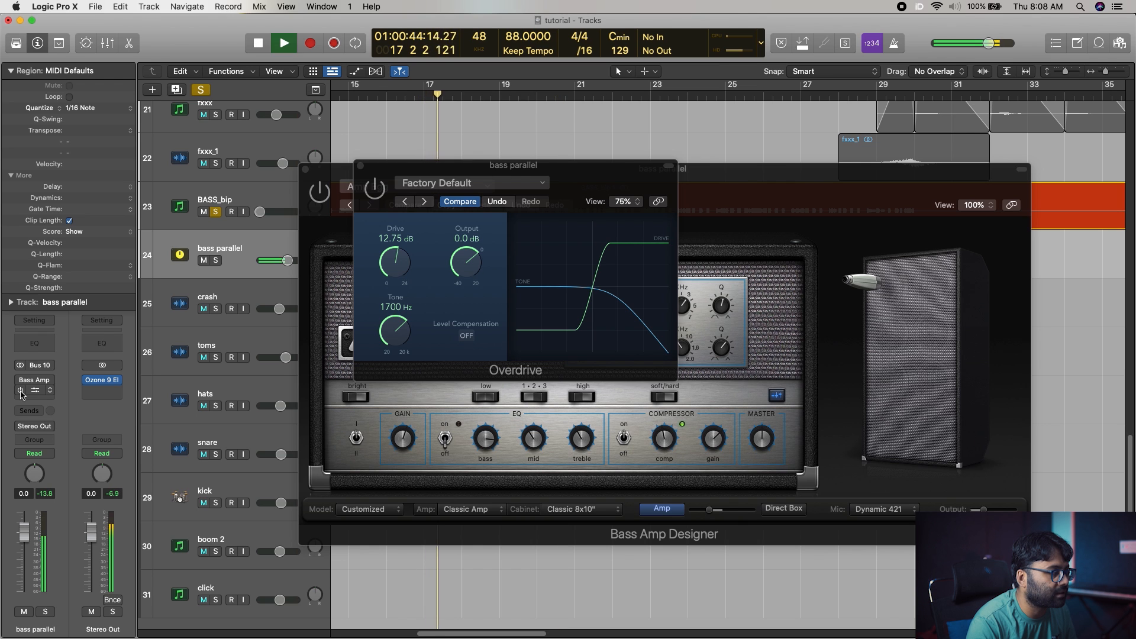
pyautogui.click(21, 390)
pyautogui.click(21, 380)
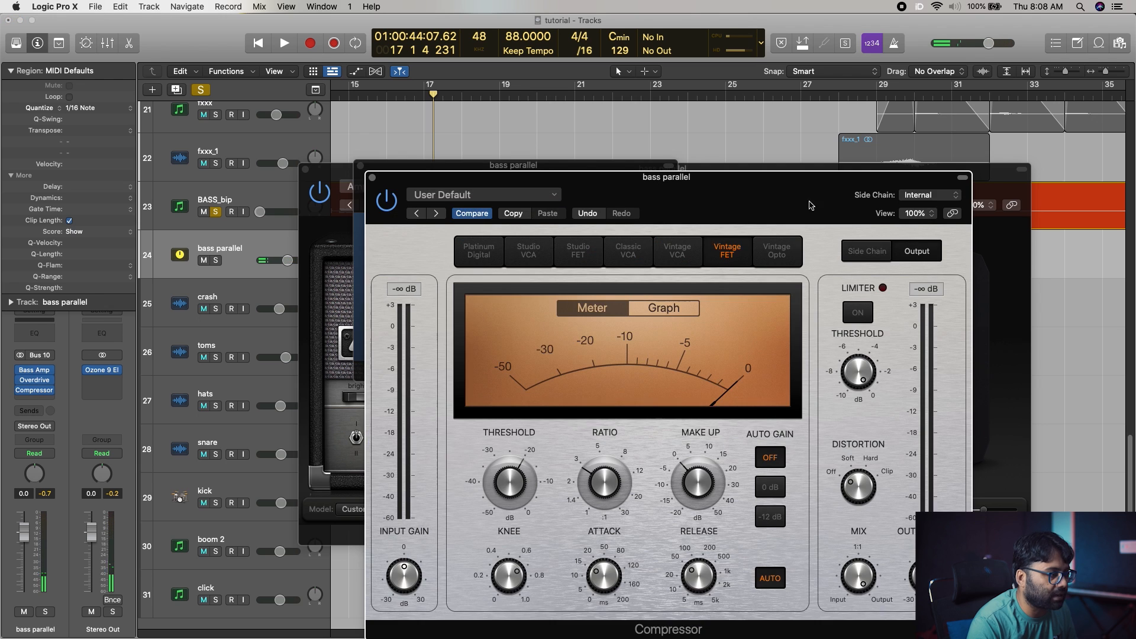
# Step: Set the bass parallel Compressor's ratio to about 7.1:1, adjust its threshold during playback, and close the open plug-in windows
pyautogui.moveTo(591, 190); pyautogui.dragTo(652, 110)
pyautogui.moveTo(612, 416); pyautogui.dragTo(620, 364)
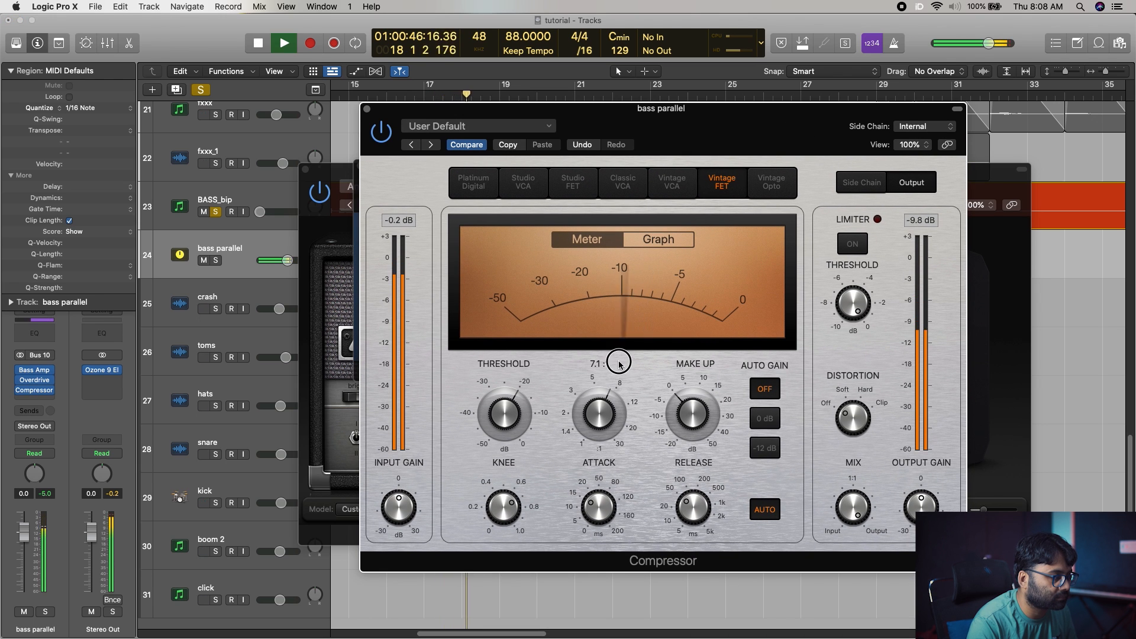
pyautogui.moveTo(501, 412); pyautogui.dragTo(494, 426)
pyautogui.press('space')
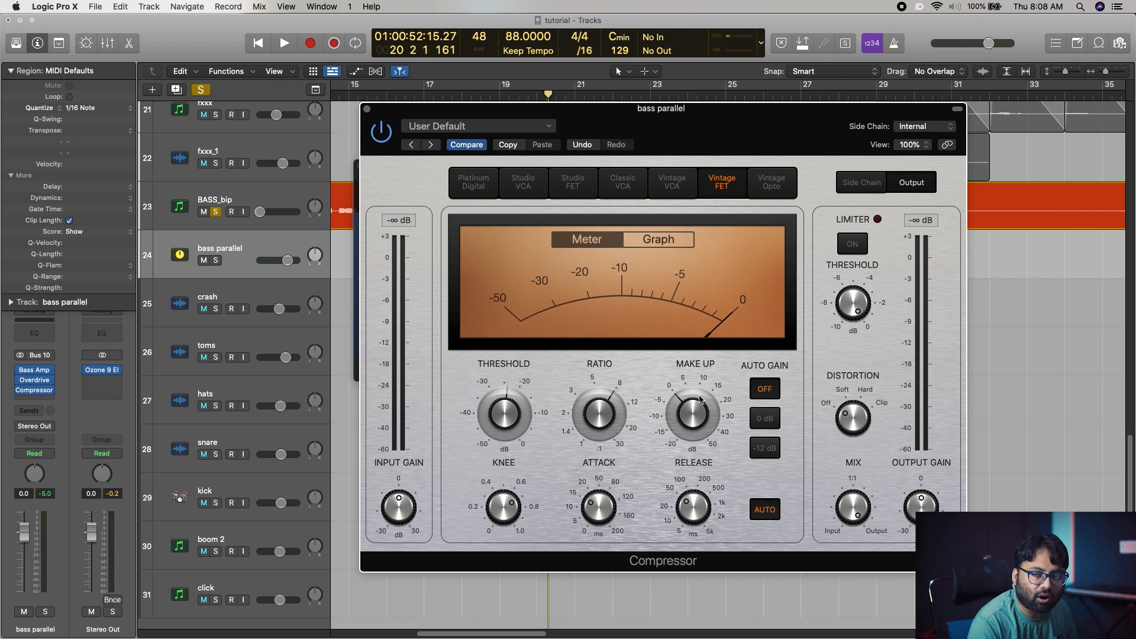
pyautogui.click(367, 109)
pyautogui.click(360, 166)
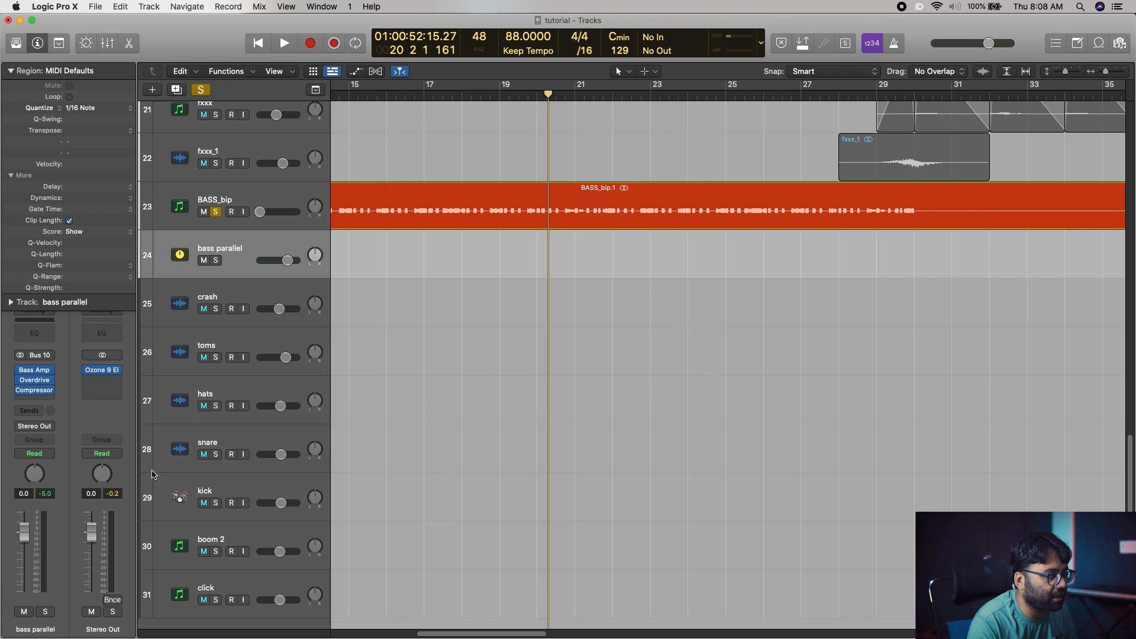
# Step: Solo the bass parallel track, pull its volume fully down, and raise BASS_bip to -6.0 dB, checking with playback
pyautogui.click(217, 261)
pyautogui.press('space')
pyautogui.click(251, 200)
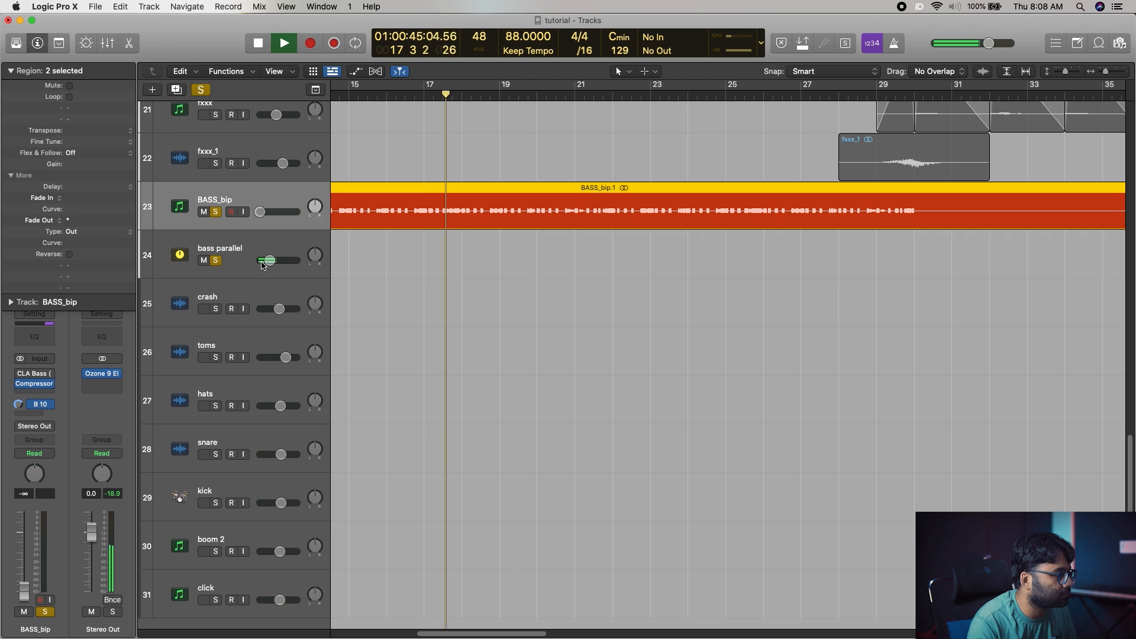
pyautogui.press('space')
pyautogui.moveTo(271, 262); pyautogui.dragTo(256, 264)
pyautogui.moveTo(260, 213); pyautogui.dragTo(276, 215)
pyautogui.press('space')
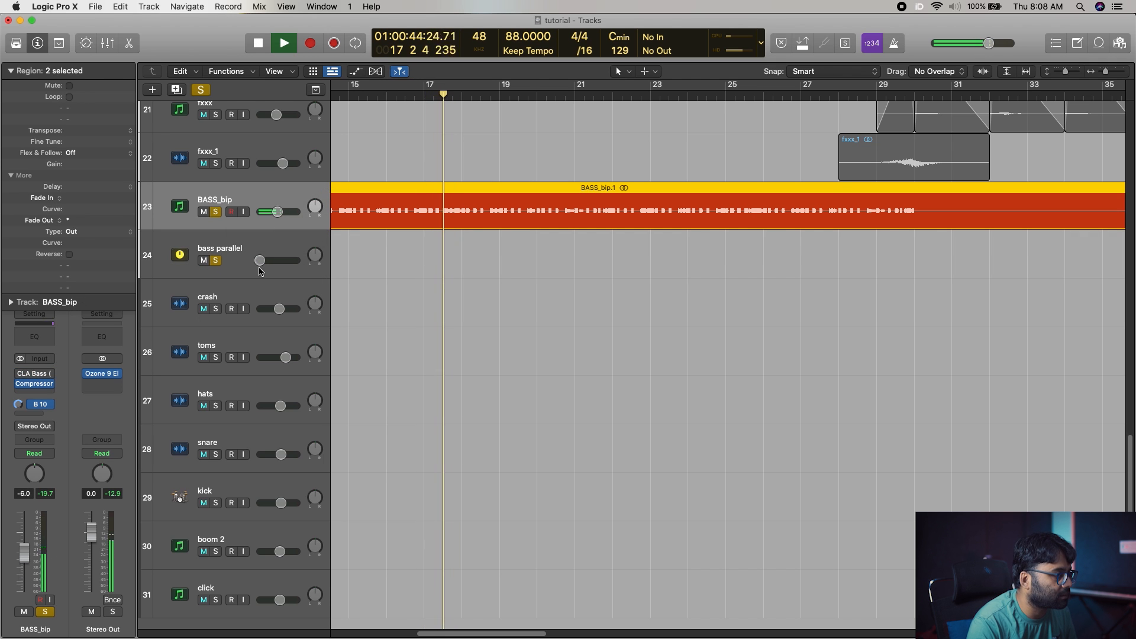
pyautogui.press('space')
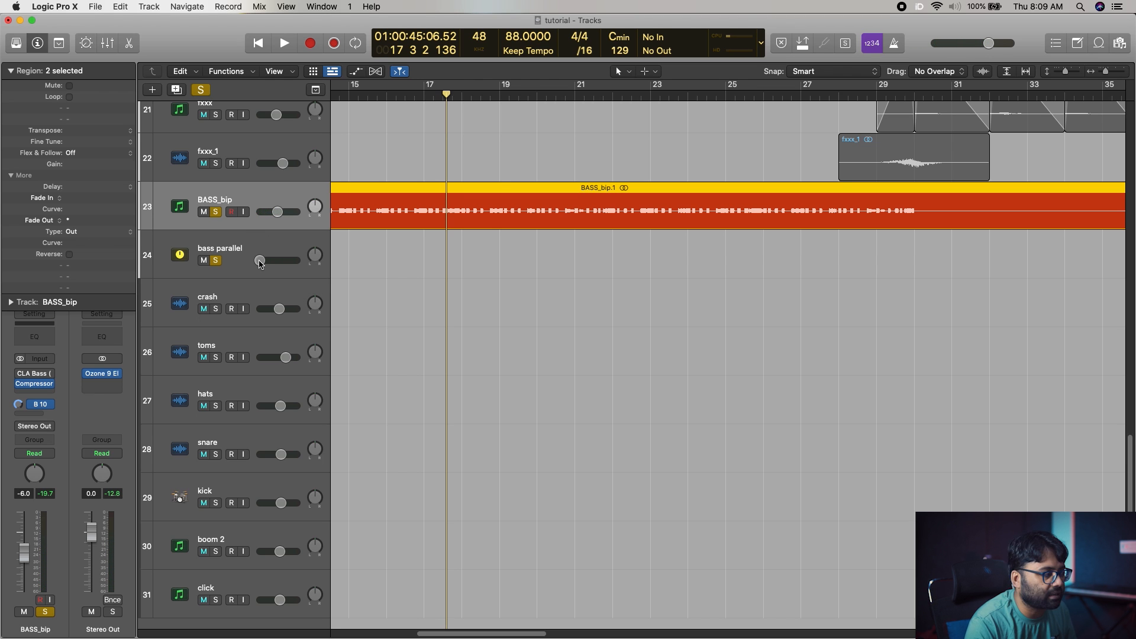
# Step: Gradually raise the bass parallel volume during playback to blend it with the BASS_bip track
pyautogui.press('space')
pyautogui.moveTo(260, 261); pyautogui.dragTo(310, 267)
pyautogui.press('space')
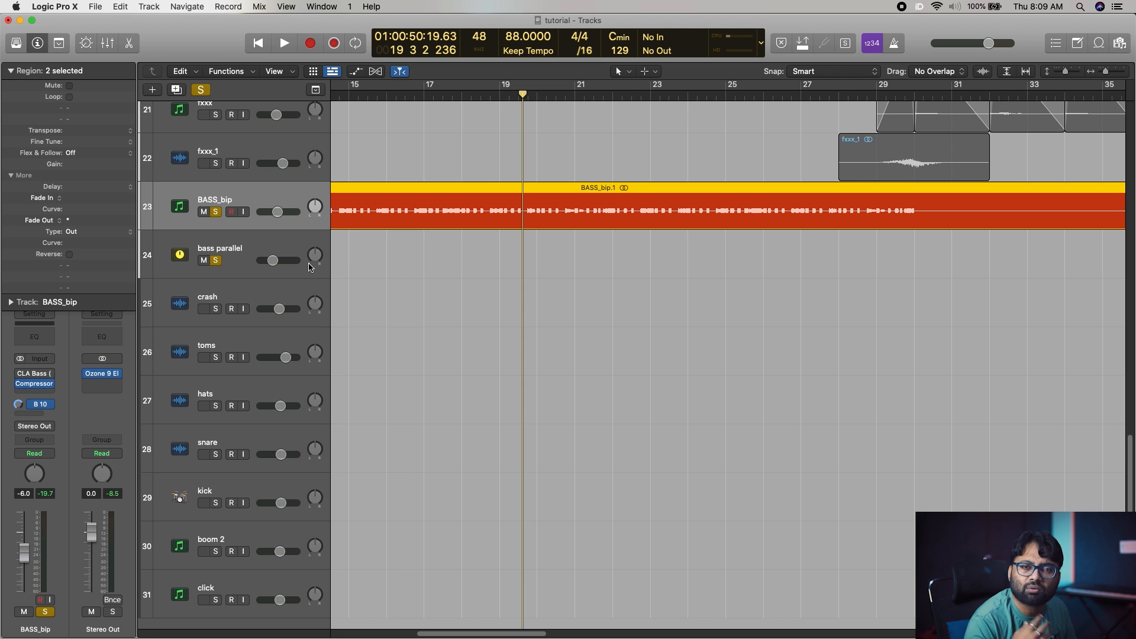
# Step: Turn off solo on all tracks and select the kick track and its region around bar 43
pyautogui.click(204, 90)
pyautogui.scroll(-8, 572, 359)
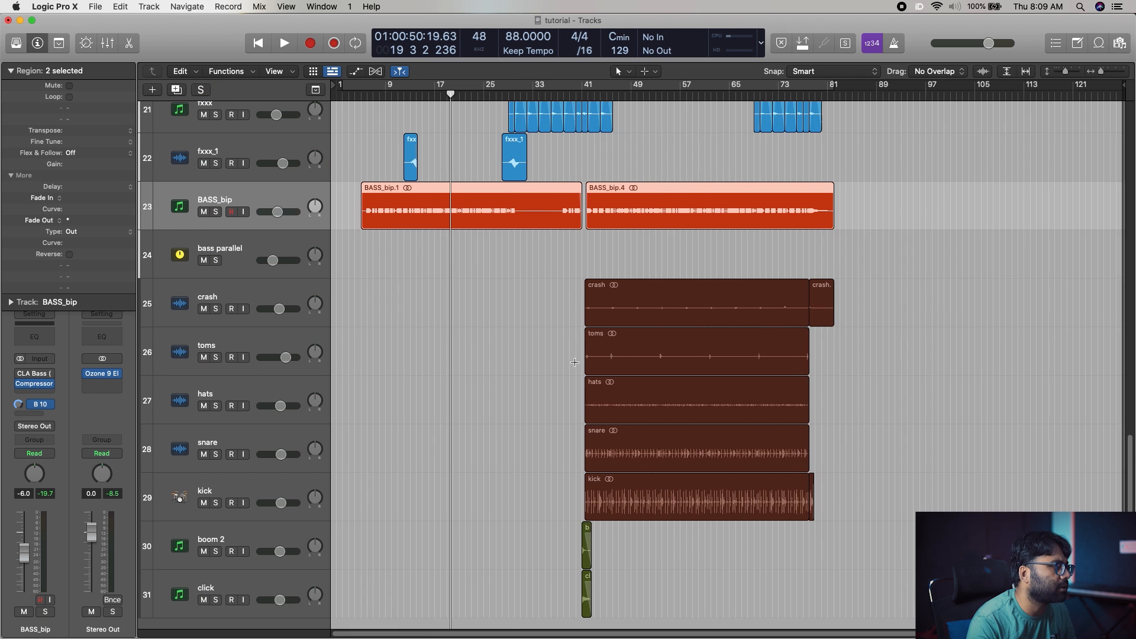
pyautogui.moveTo(598, 96); pyautogui.dragTo(586, 171)
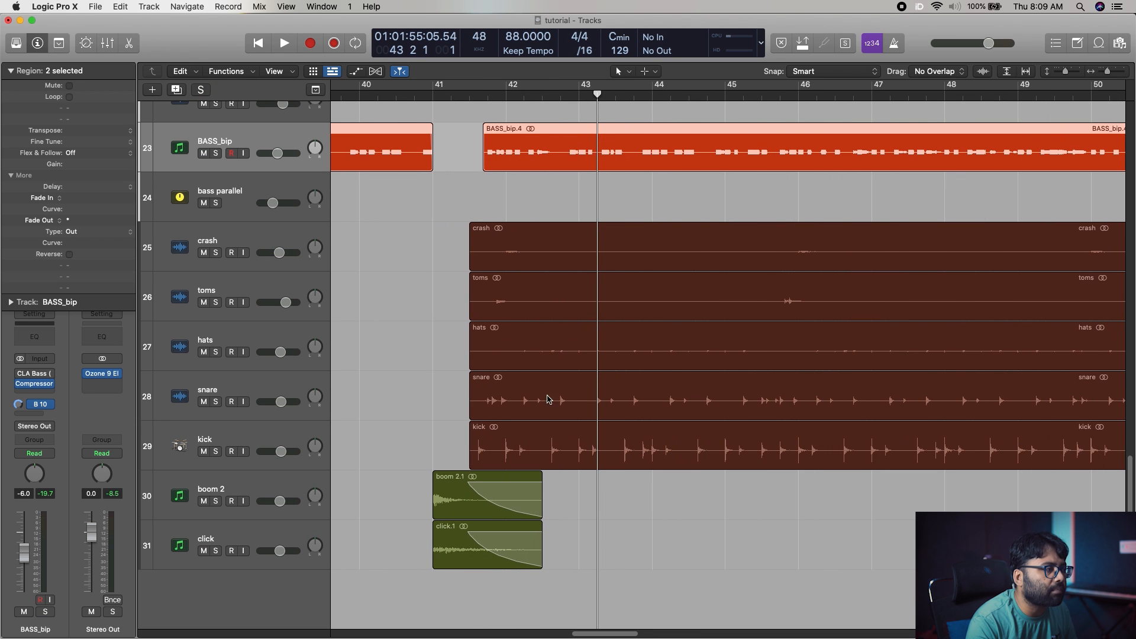
pyautogui.click(630, 437)
pyautogui.scroll(5, 633, 438)
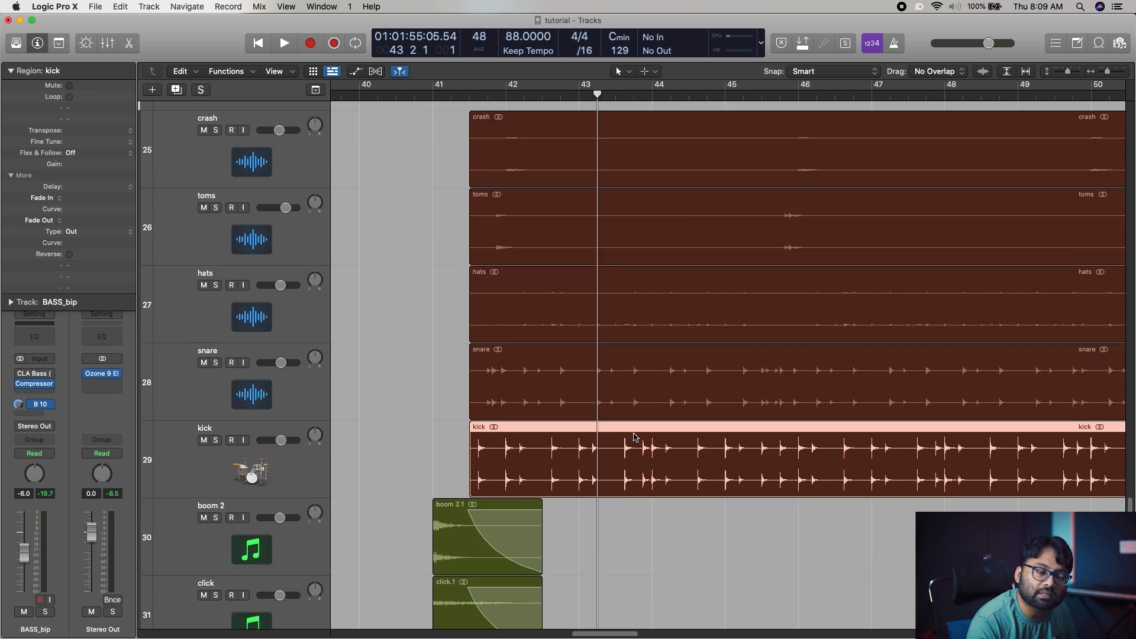
pyautogui.scroll(-5, 627, 436)
pyautogui.click(272, 377)
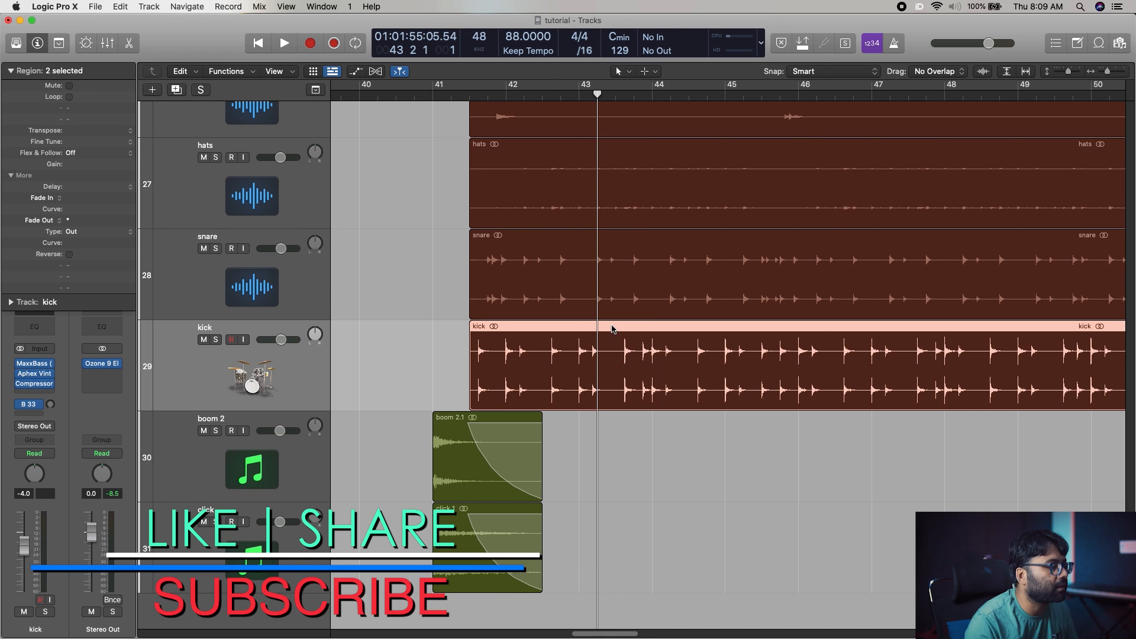
# Step: Solo the kick track and play it from the start of its region just after bar 41
pyautogui.scroll(5, 477, 352)
pyautogui.scroll(-10, 511, 380)
pyautogui.scroll(4, 606, 236)
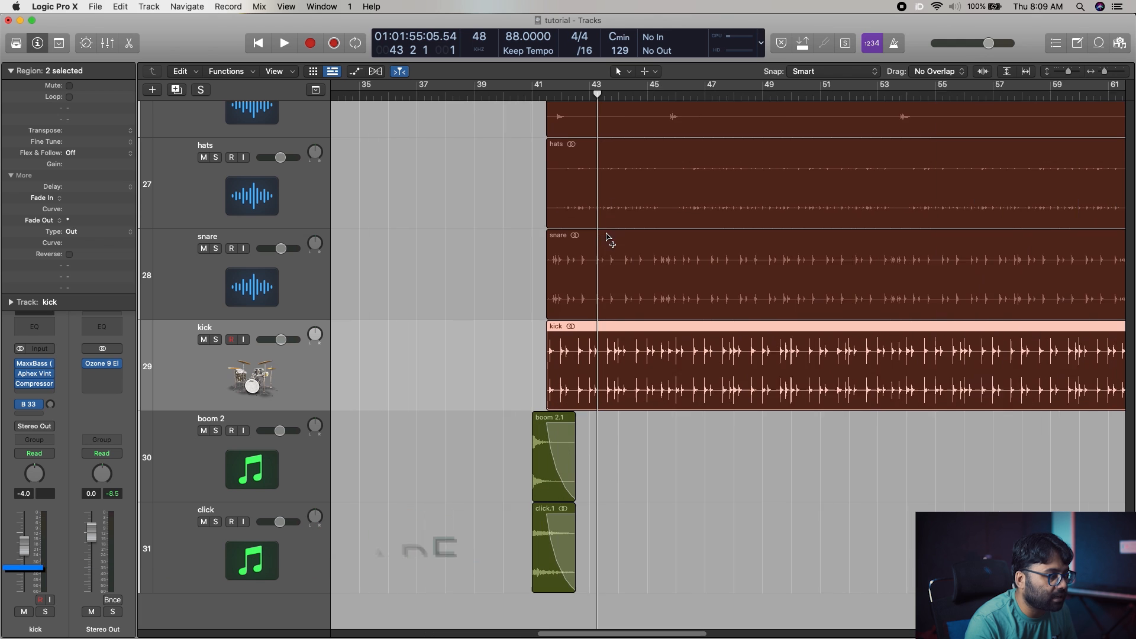
pyautogui.scroll(2, 606, 236)
pyautogui.press('space')
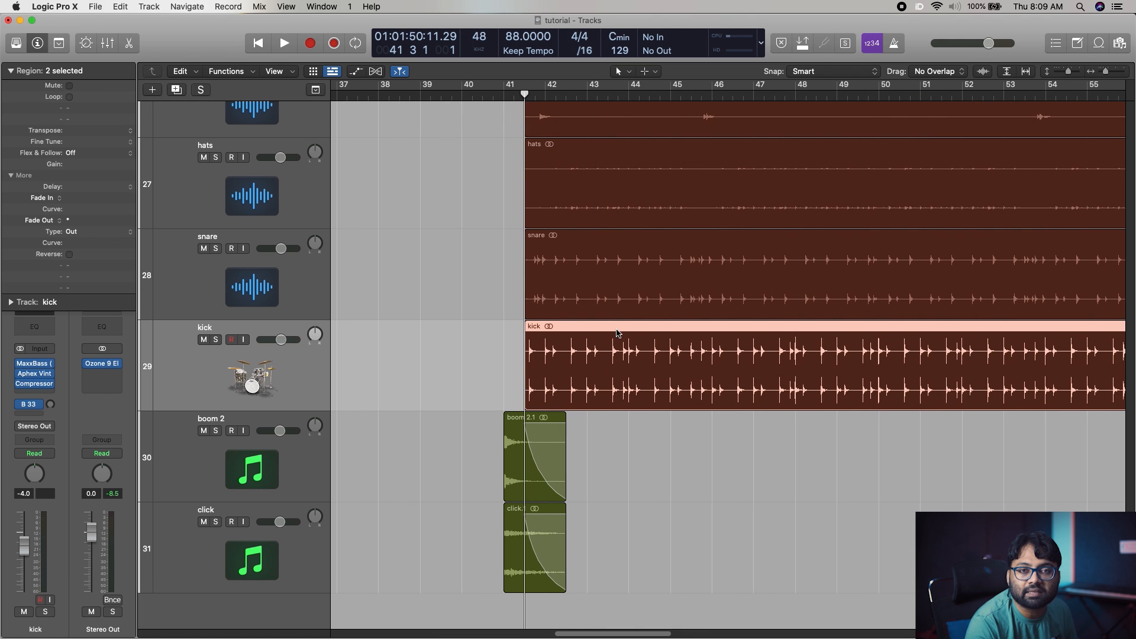
pyautogui.press('s')
pyautogui.press('space')
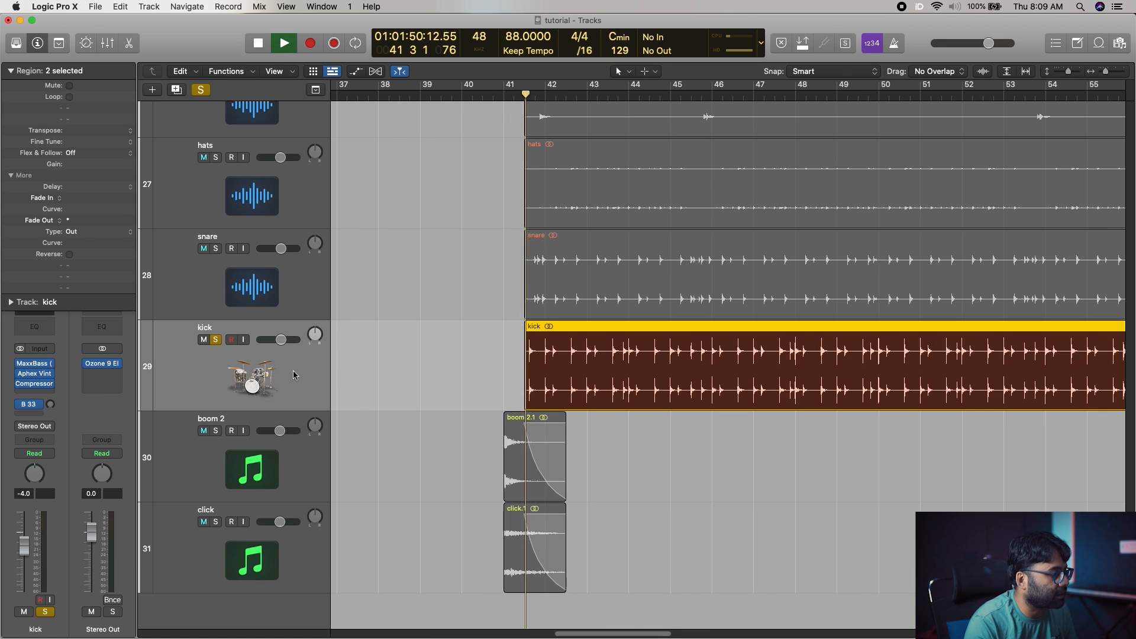
pyautogui.press('space')
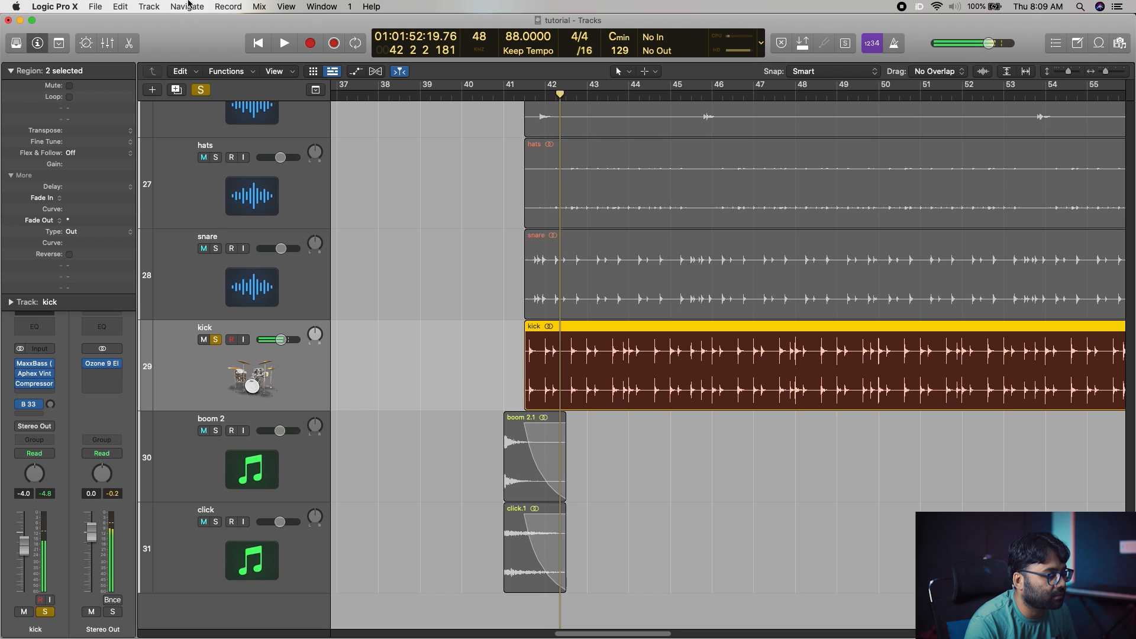
# Step: Run Replace or Double Drum Track on the kick track and preview the Kick instrument in Doubling mode
pyautogui.click(149, 6)
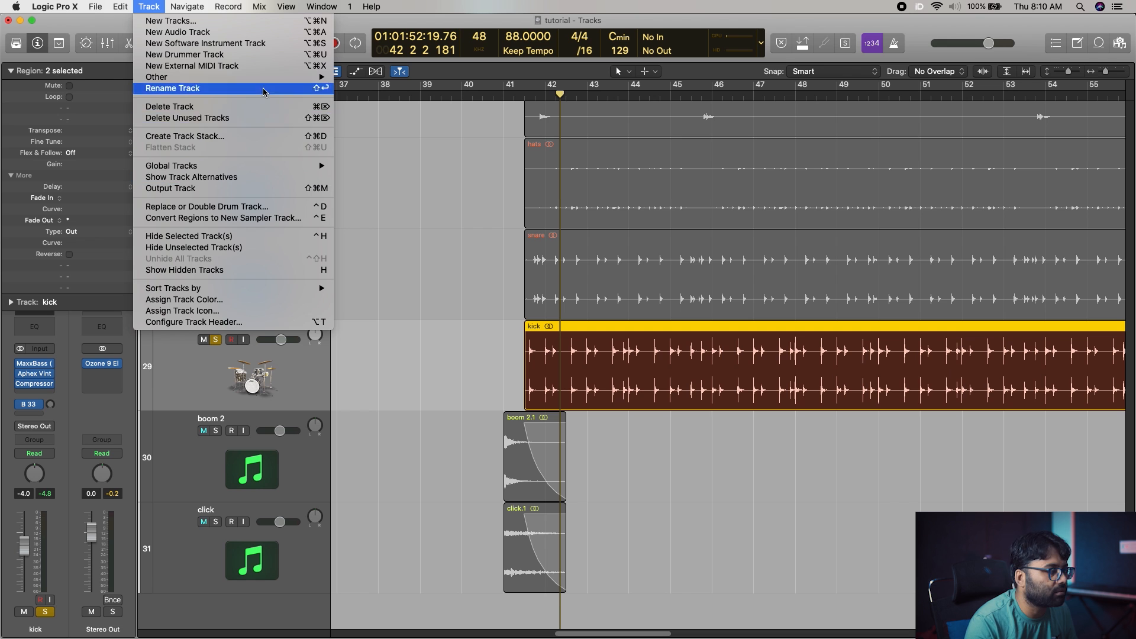
pyautogui.click(278, 209)
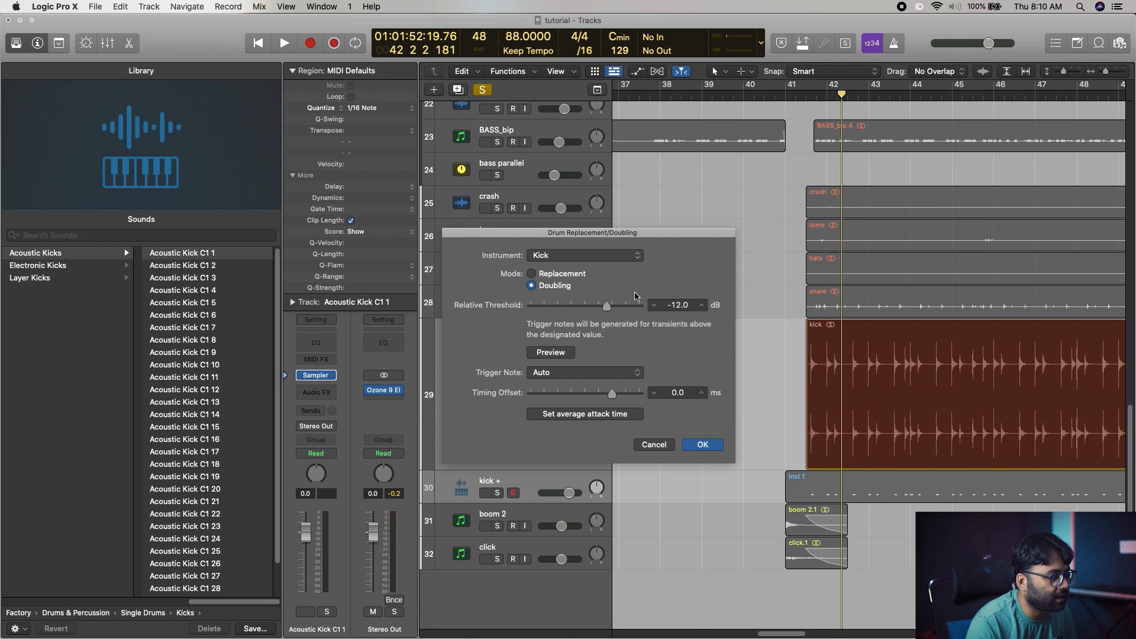
pyautogui.click(557, 351)
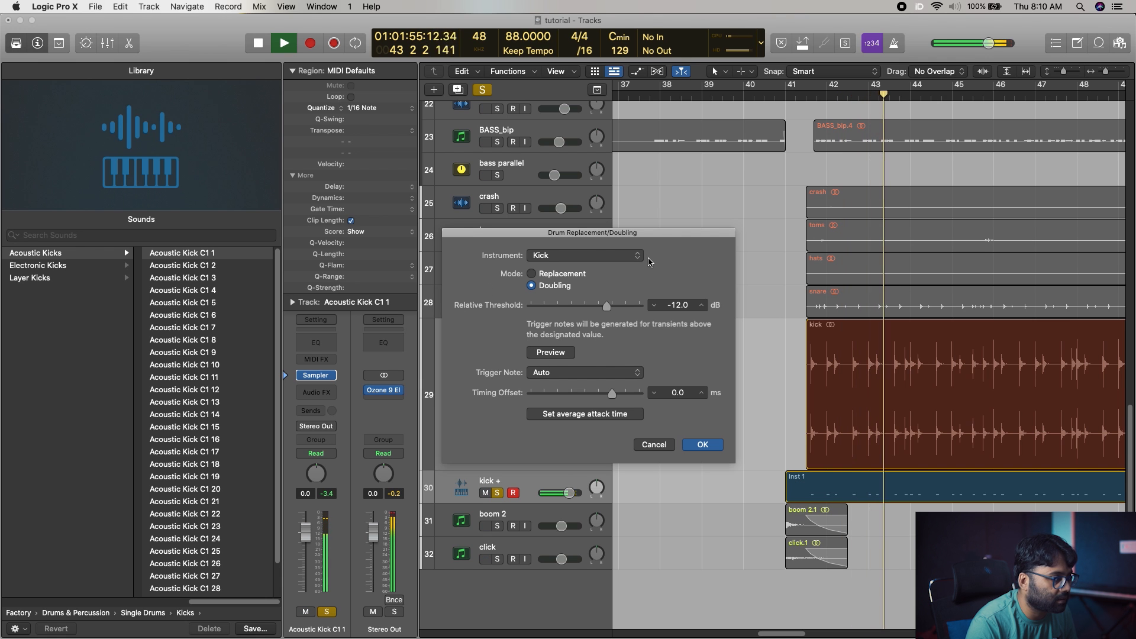
pyautogui.moveTo(655, 232); pyautogui.dragTo(828, 235)
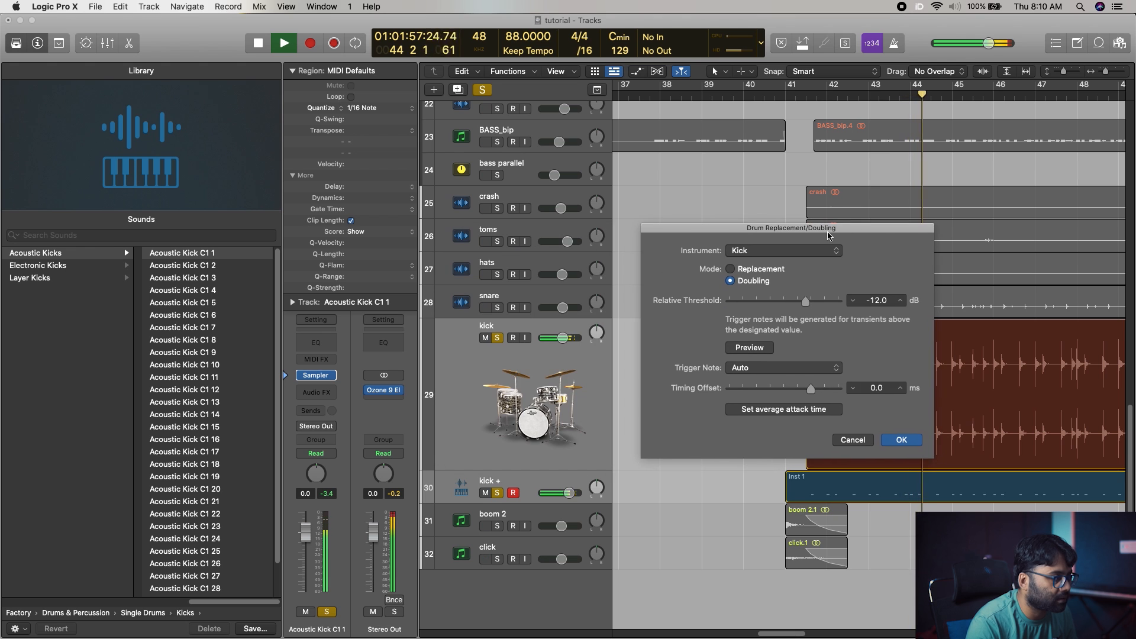
# Step: Change the drum mode to Replacement and preview it, toggling the mute on the kick tracks to compare
pyautogui.click(731, 271)
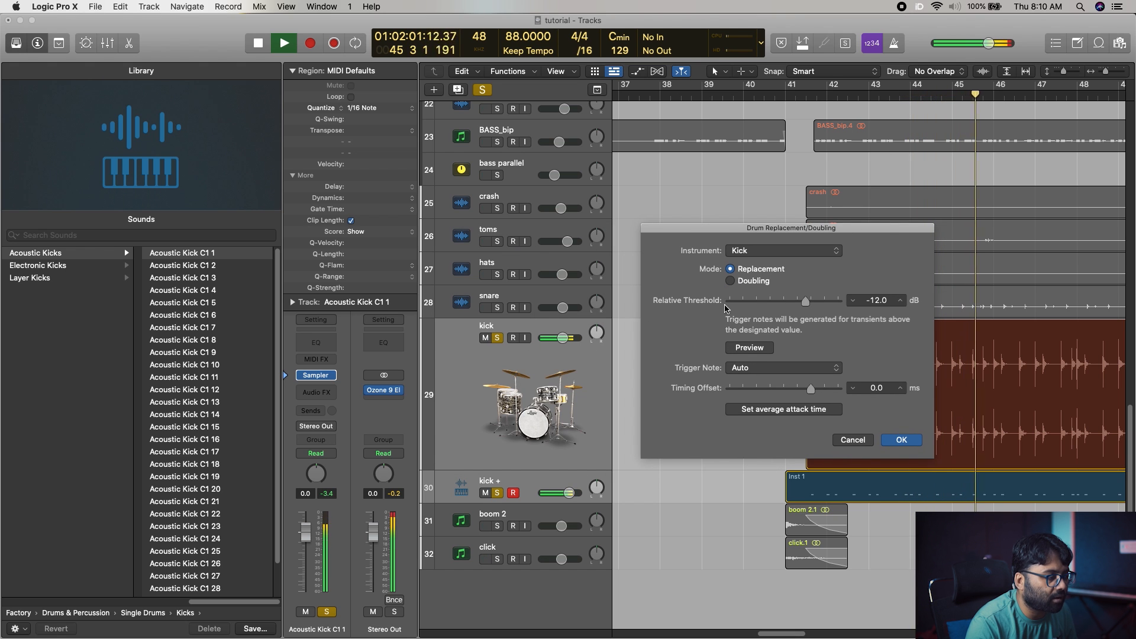
pyautogui.click(752, 349)
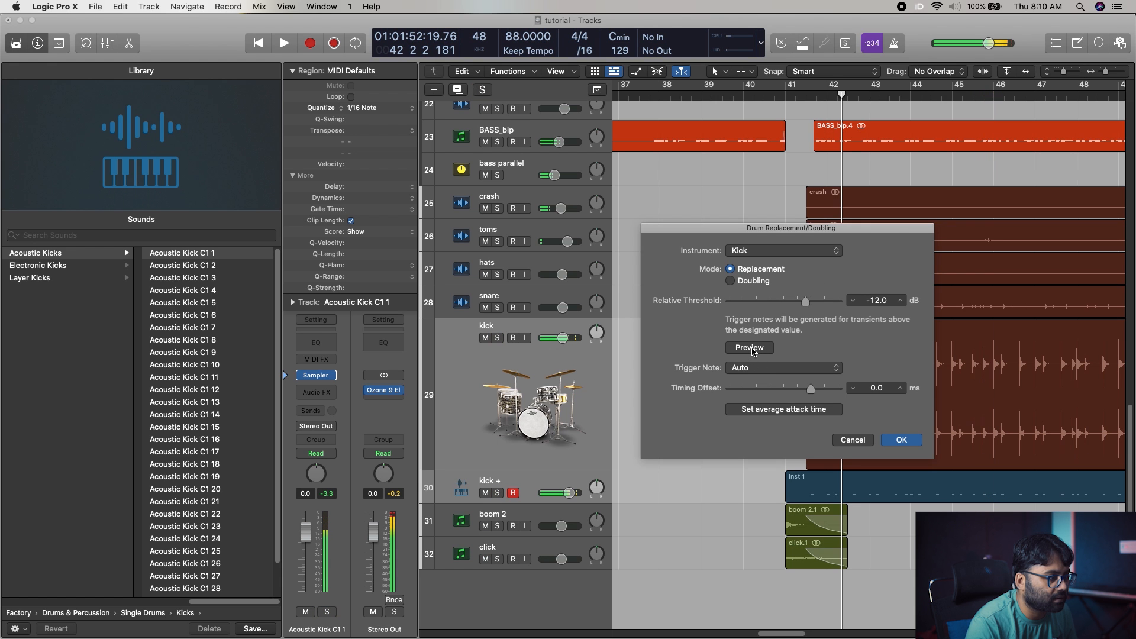
pyautogui.click(751, 349)
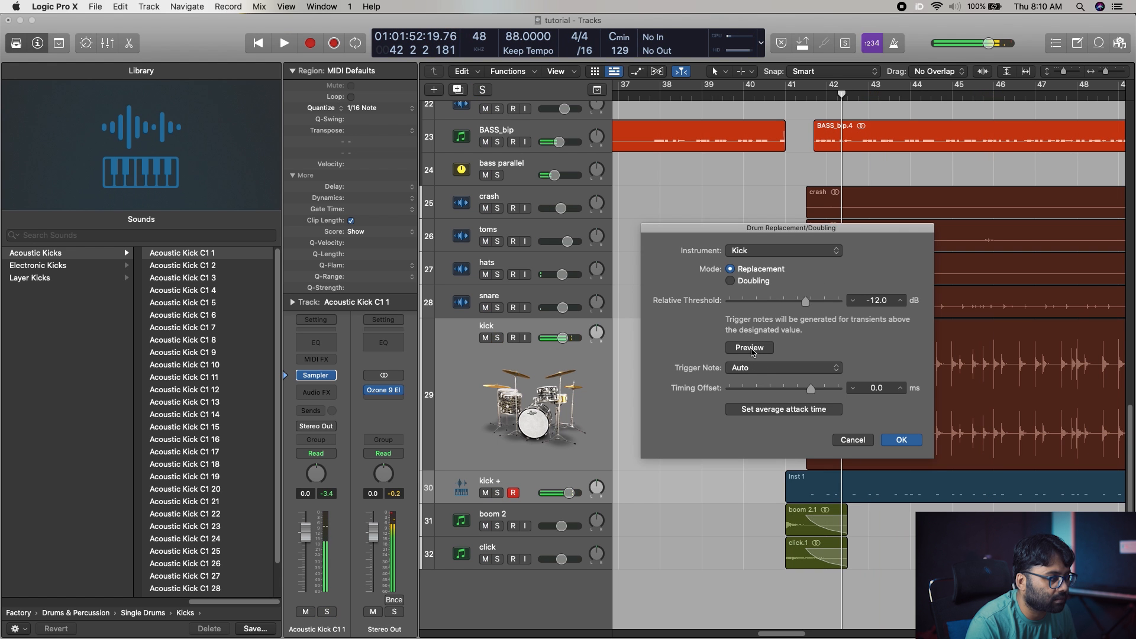
pyautogui.click(485, 338)
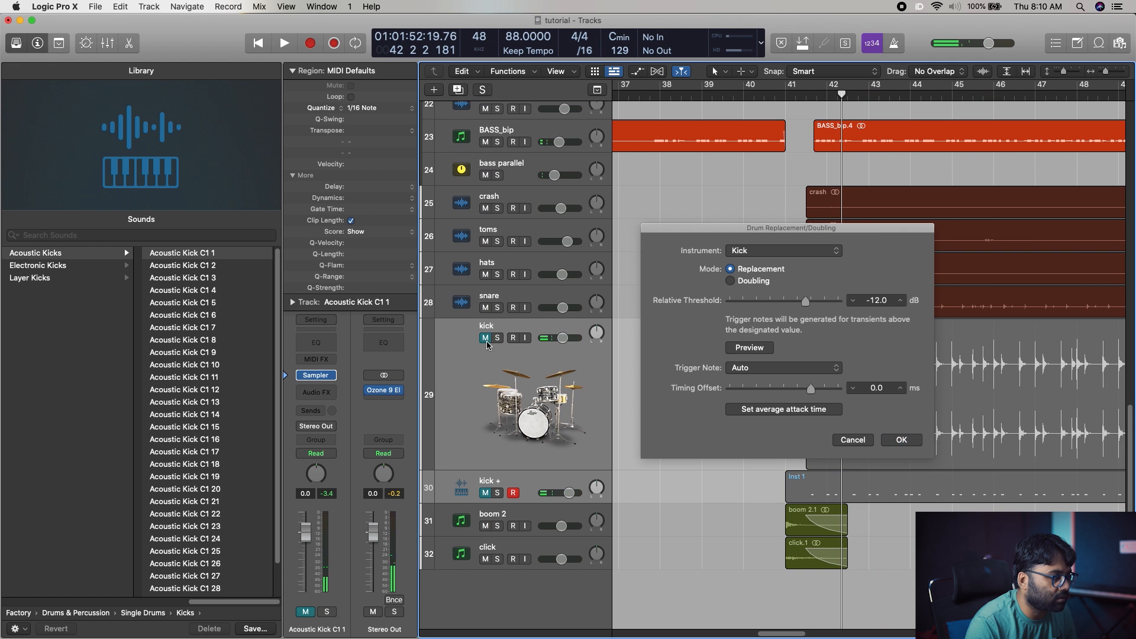
pyautogui.click(494, 487)
pyautogui.click(485, 339)
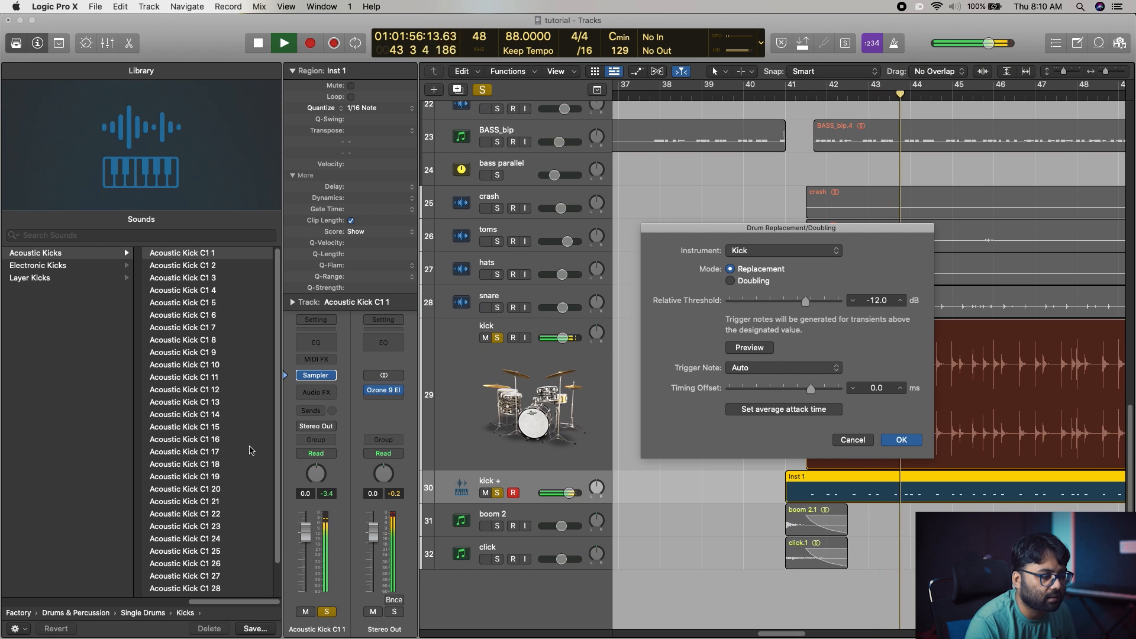
# Step: Audition the Acoustic Kick C1 2 and Acoustic Kick C1 8 sounds during playback and accept the drum replacement
pyautogui.click(190, 264)
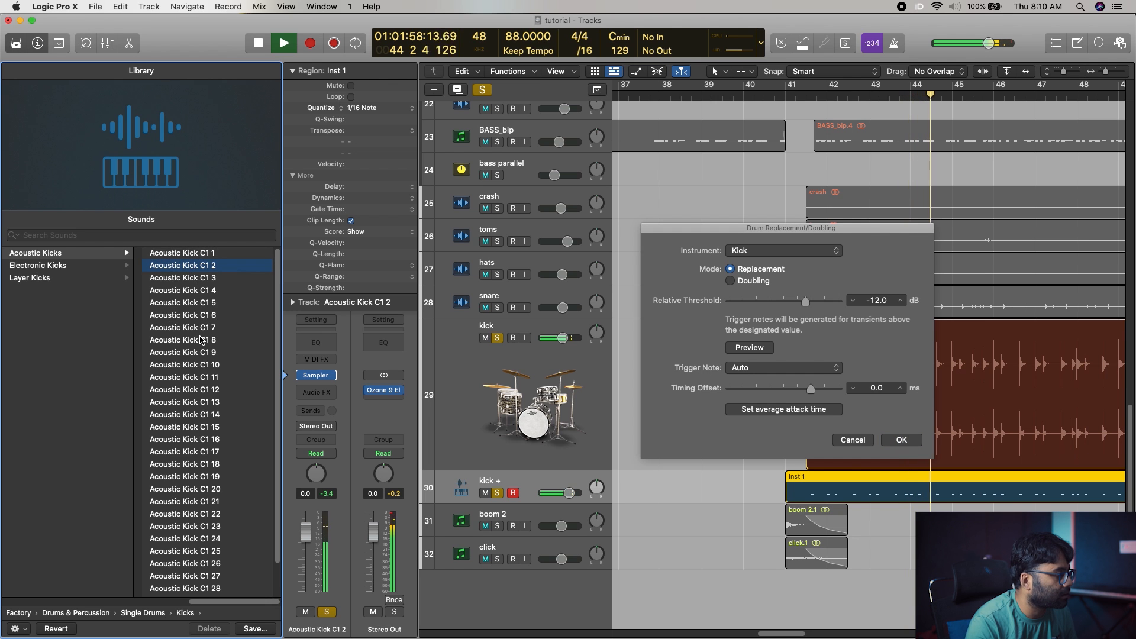
pyautogui.click(201, 339)
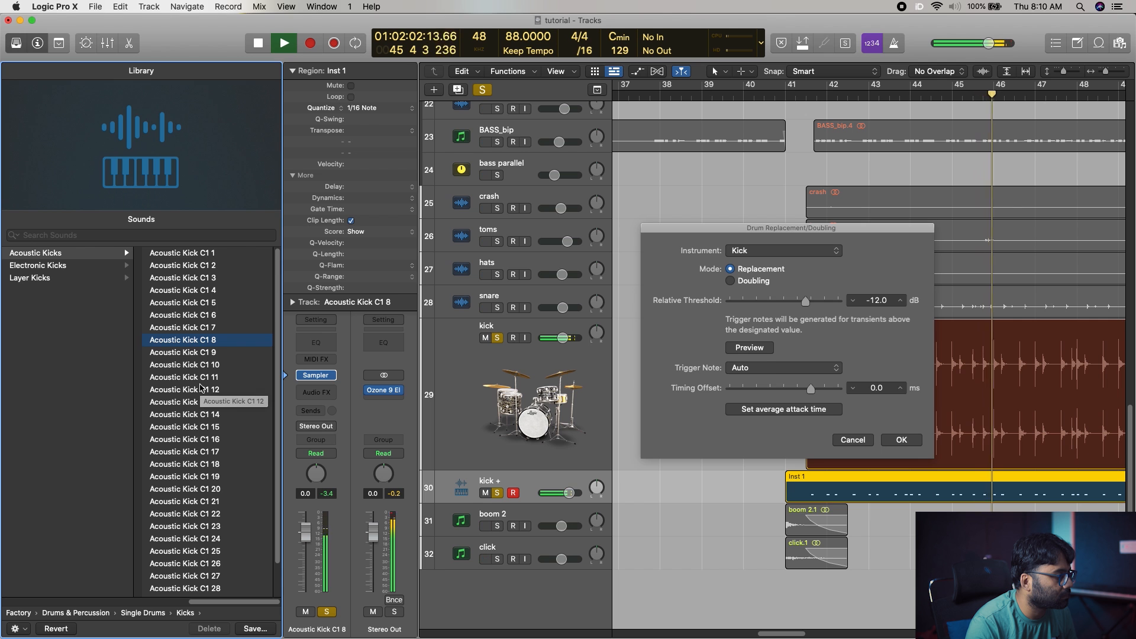
pyautogui.click(900, 439)
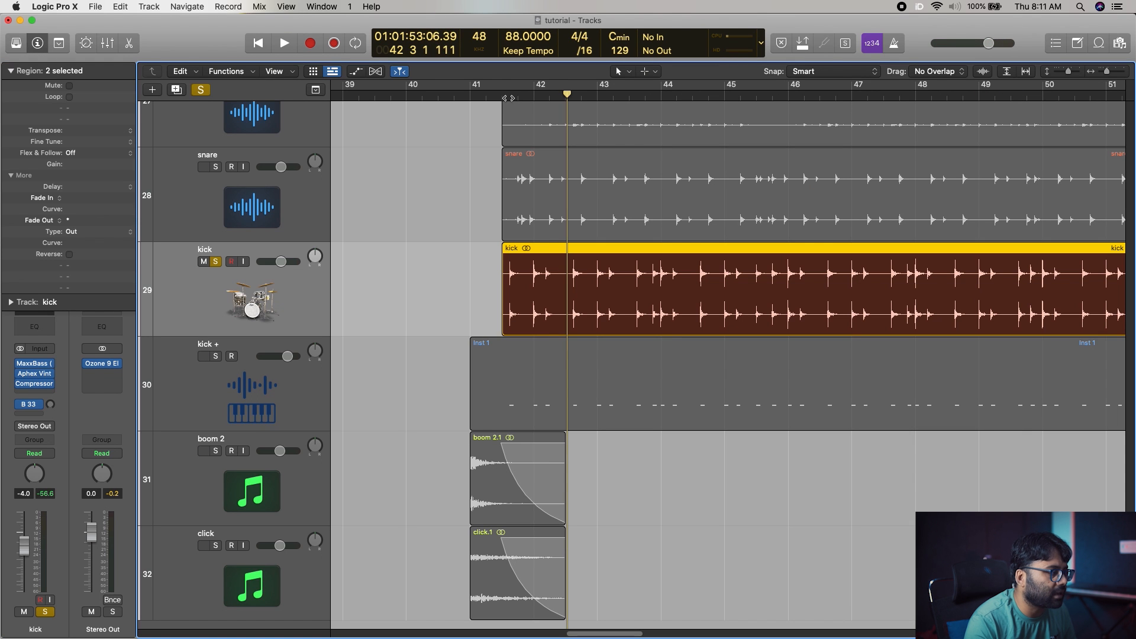
# Step: Play back the soloed original kick, move the solo to the kick + track, and play that back for comparison
pyautogui.click(536, 90)
pyautogui.press('space')
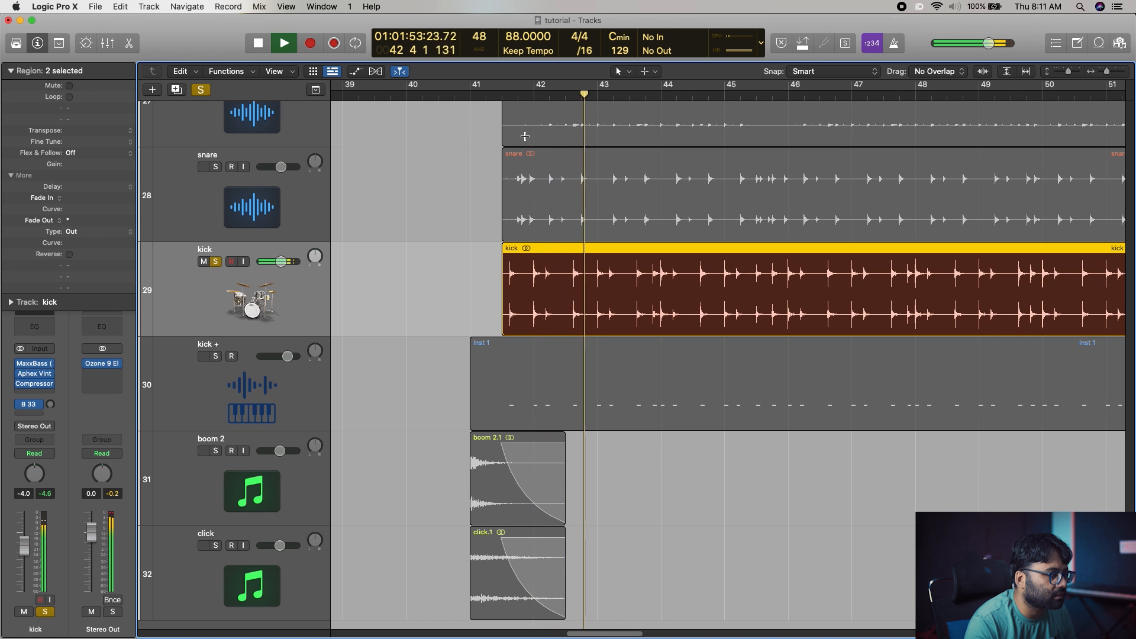
pyautogui.press('space')
pyautogui.click(216, 262)
pyautogui.click(235, 383)
pyautogui.press('s')
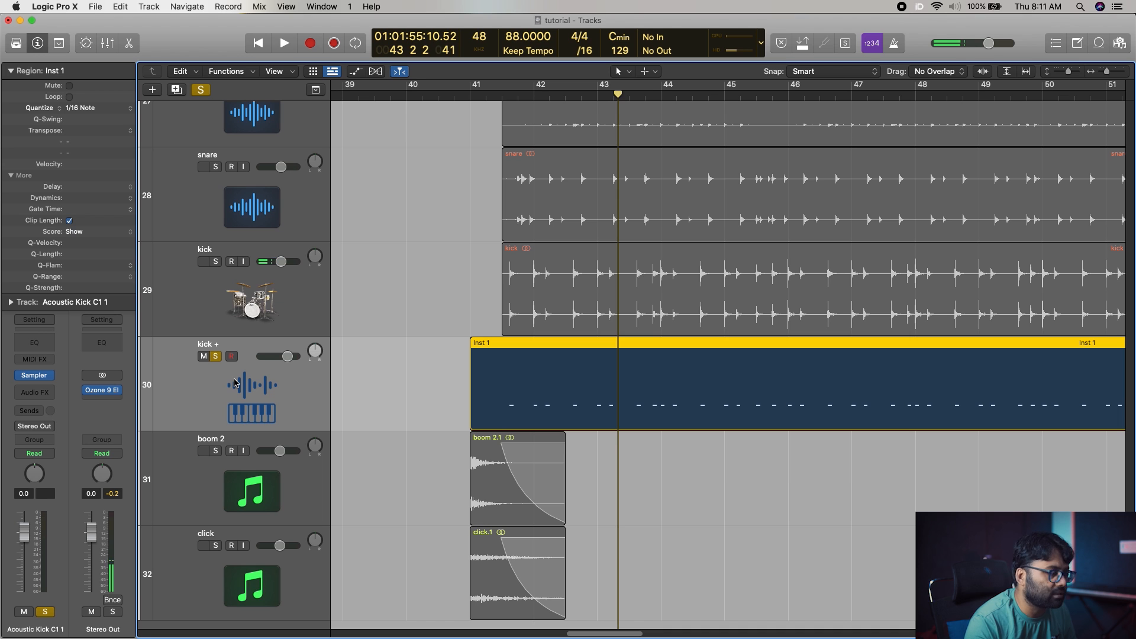
pyautogui.press('space')
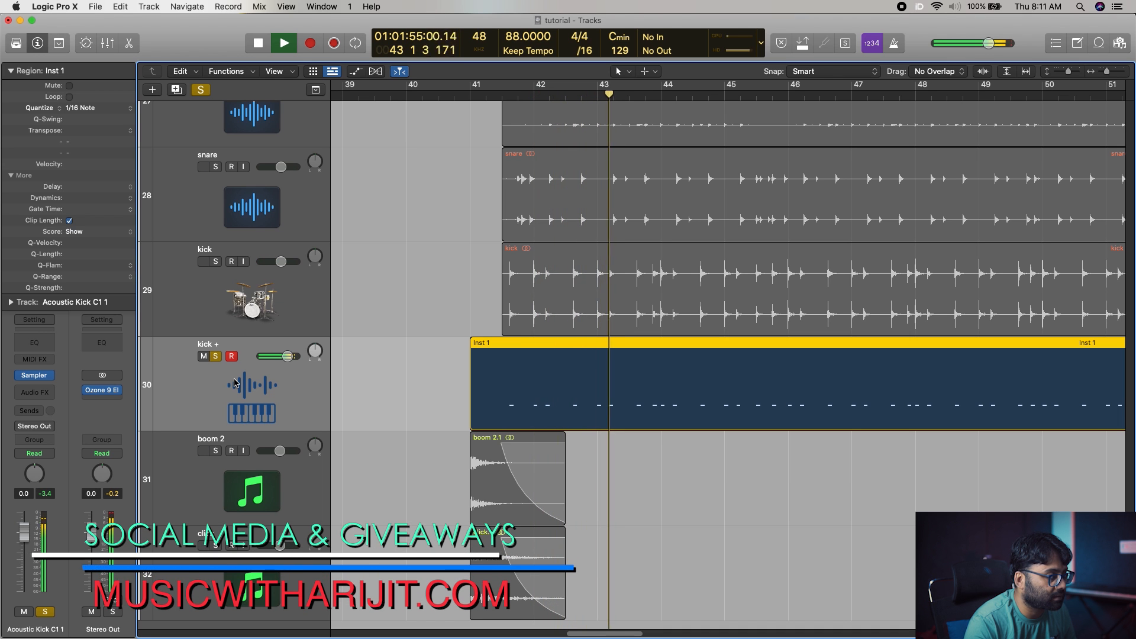
# Step: Play the original kick soloed together with kick +, lower the original's volume to -11.0 dB, and clear the solos
pyautogui.click(242, 294)
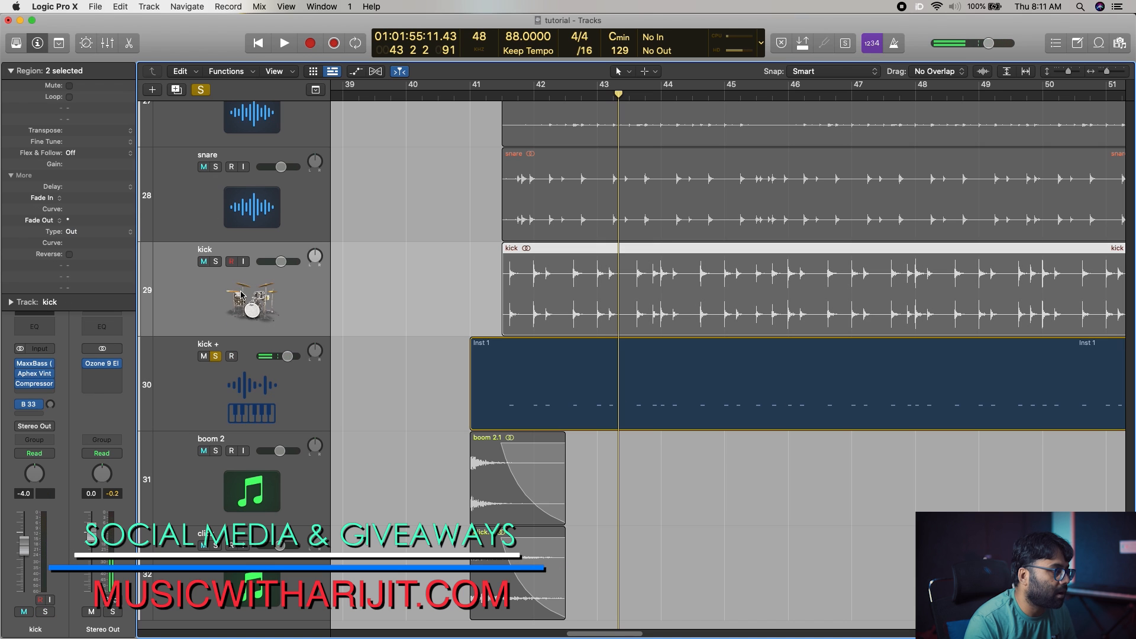
pyautogui.click(217, 261)
pyautogui.press('space')
pyautogui.moveTo(281, 262); pyautogui.dragTo(253, 270)
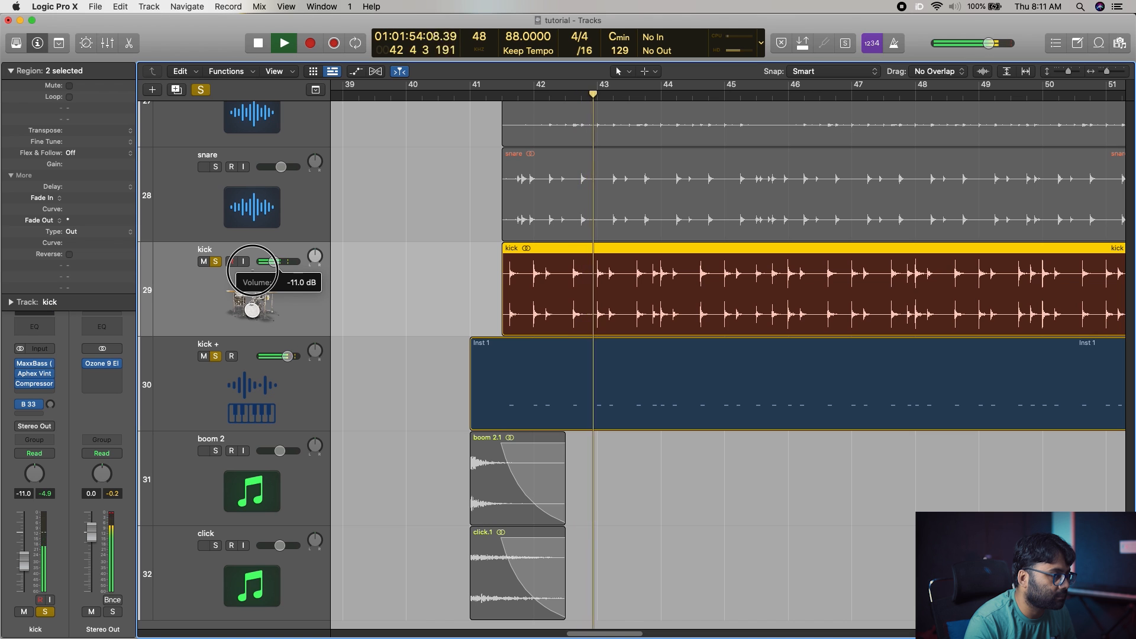
pyautogui.press('space')
pyautogui.press('s')
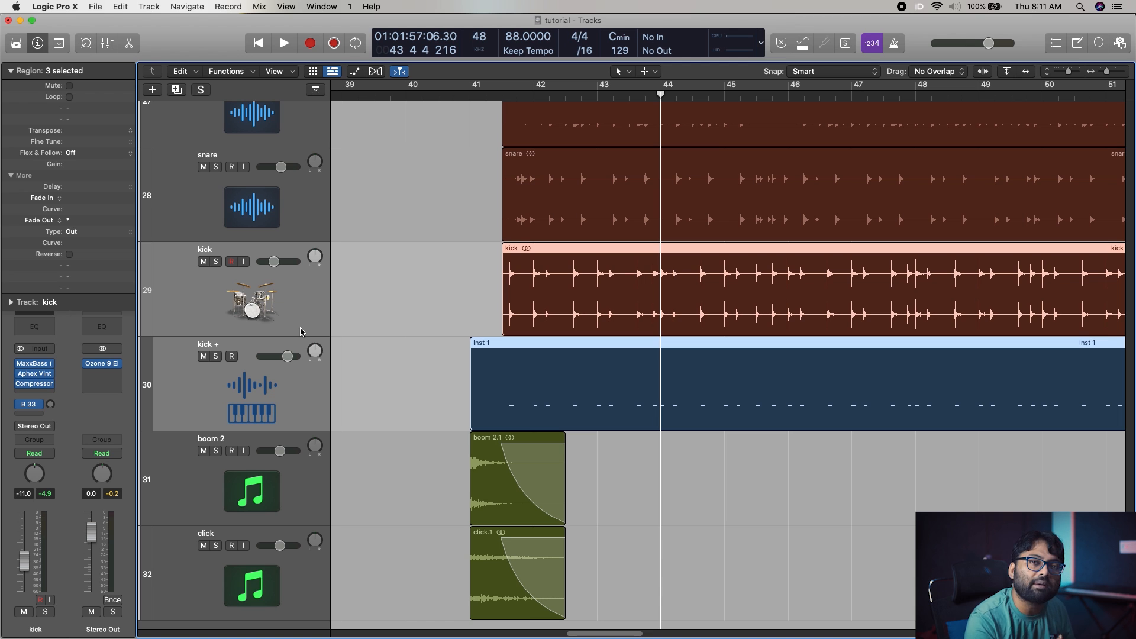
# Step: Group the kick and kick + tracks into a summing track stack and name it "kick"
pyautogui.rightClick(323, 313)
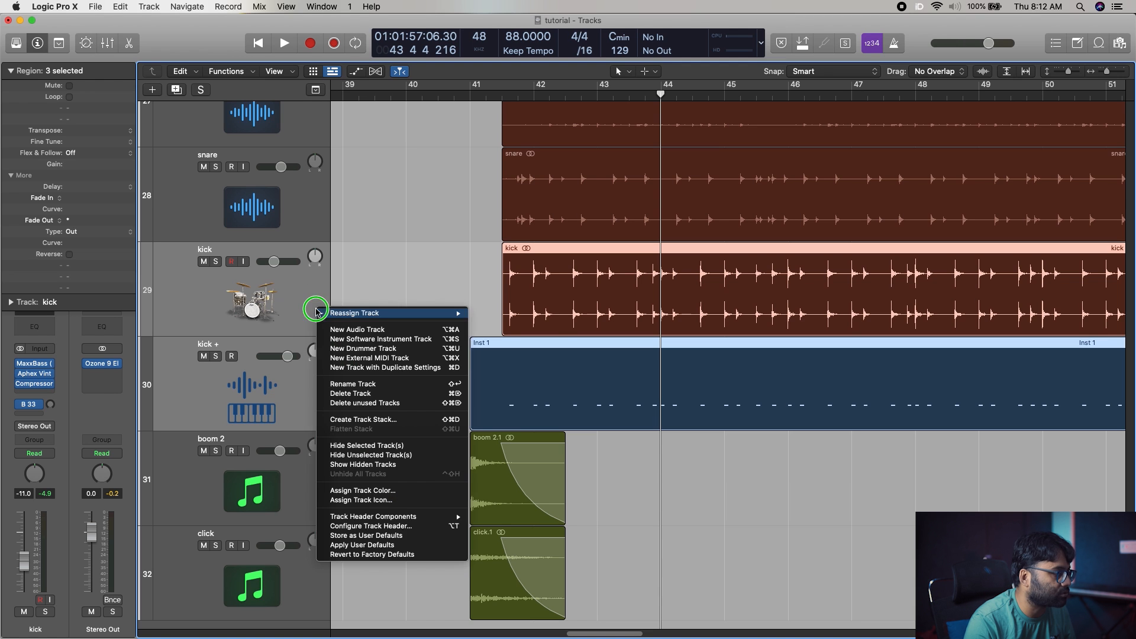
pyautogui.click(773, 294)
pyautogui.press('super+shift+d')
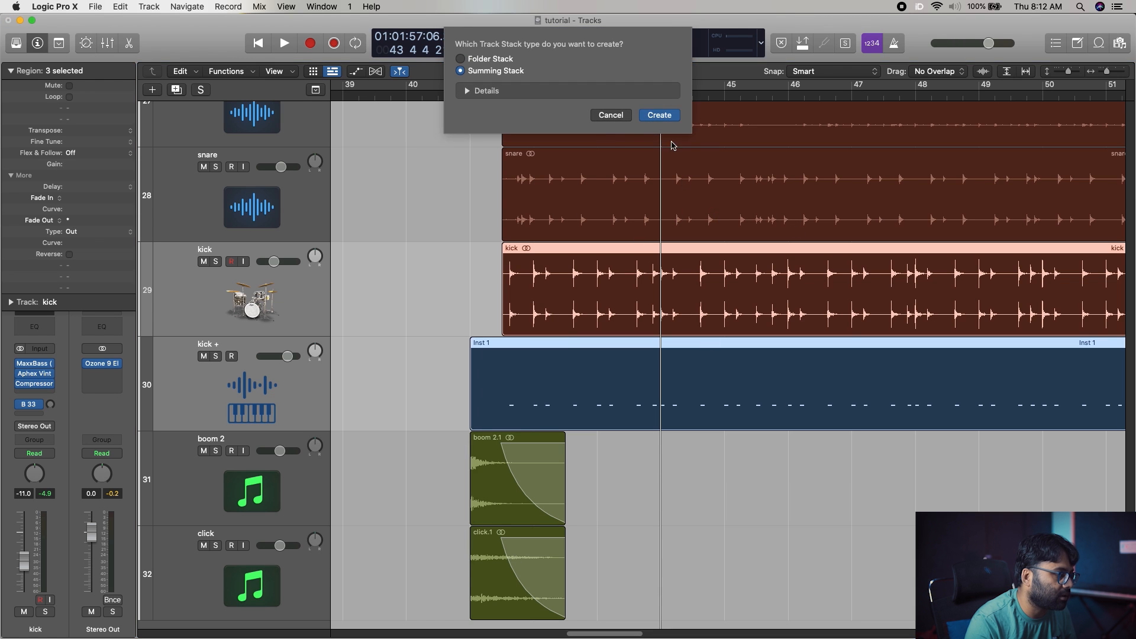
pyautogui.click(657, 116)
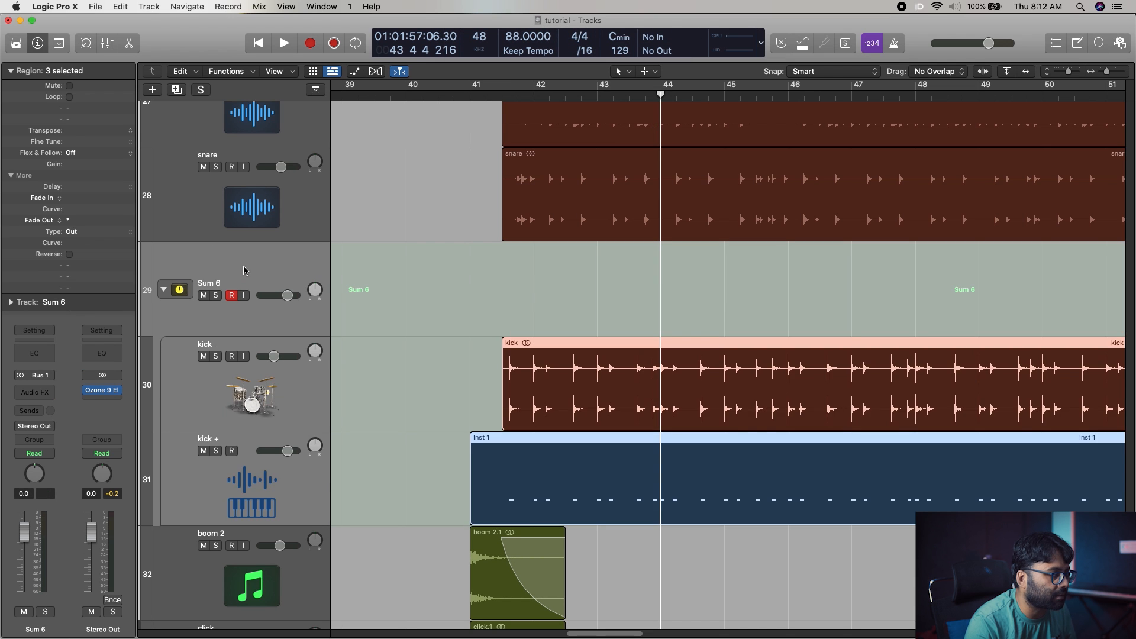
pyautogui.doubleClick(257, 283)
pyautogui.write('kick')
pyautogui.press('Return')
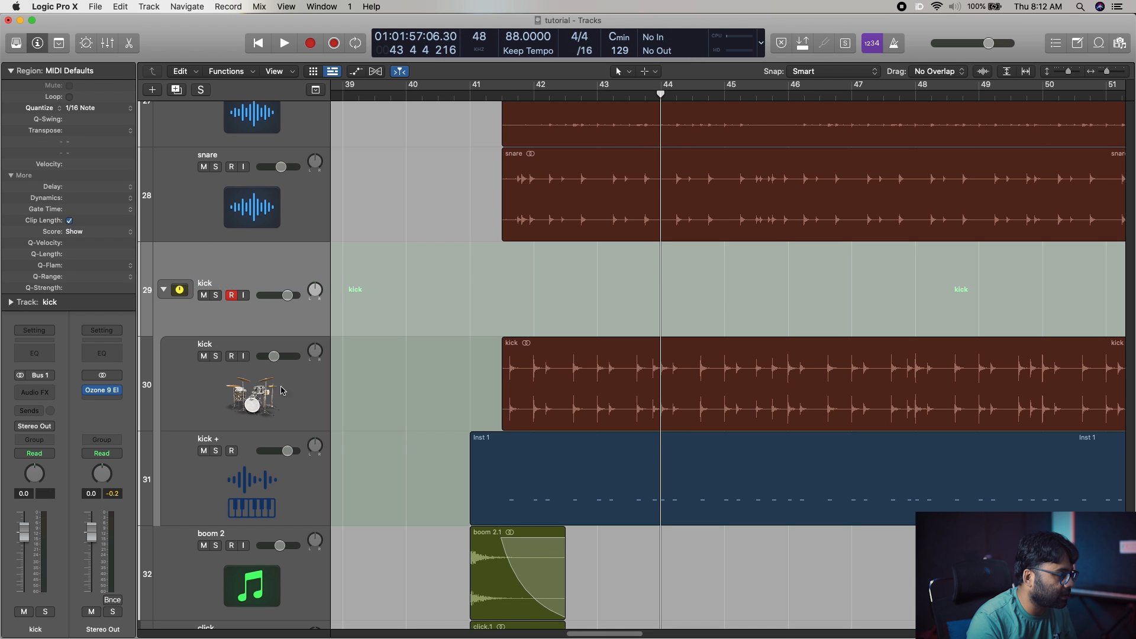
# Step: Show the mixer and insert a Compressor on the kick stack, using the Vintage VCA model with a 4.2:1 ratio
pyautogui.click(257, 429)
pyautogui.press('x')
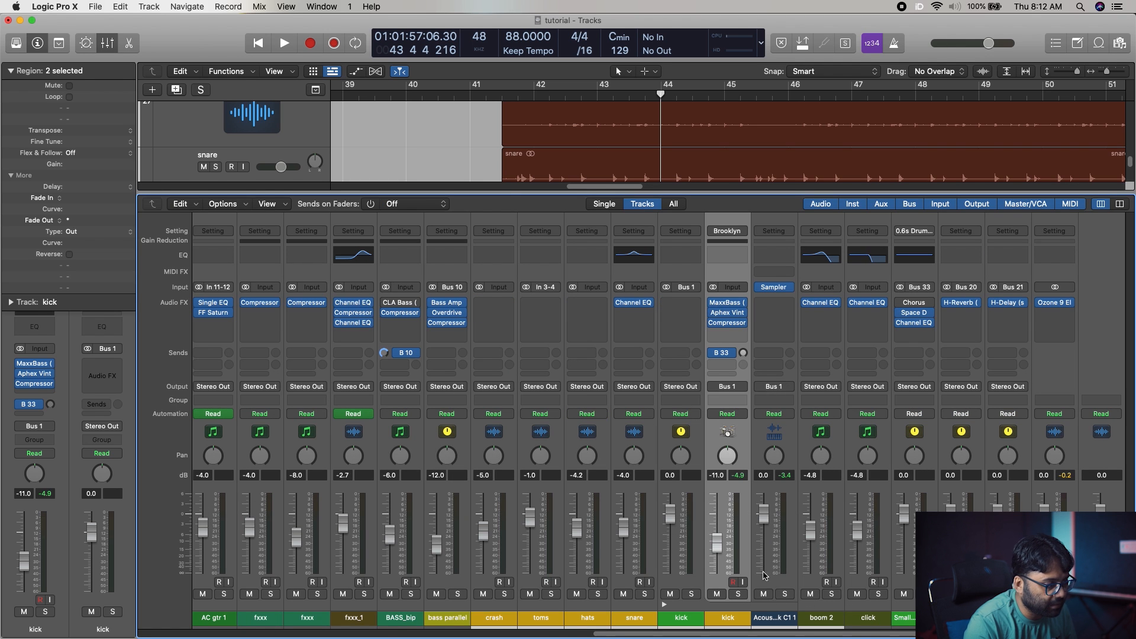
pyautogui.click(763, 575)
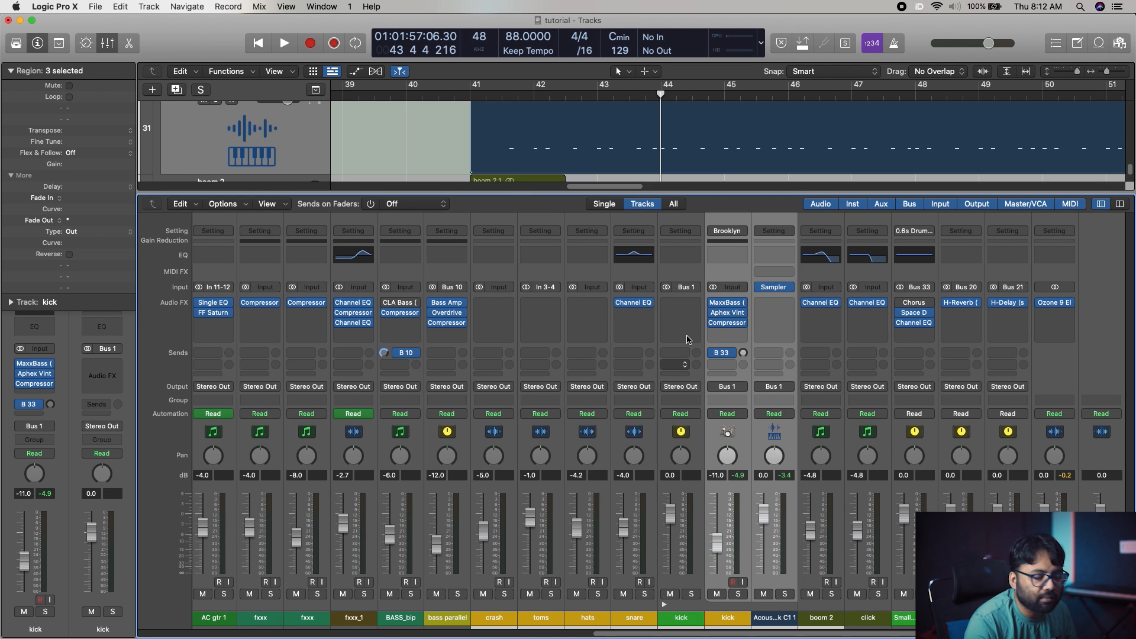
pyautogui.click(681, 581)
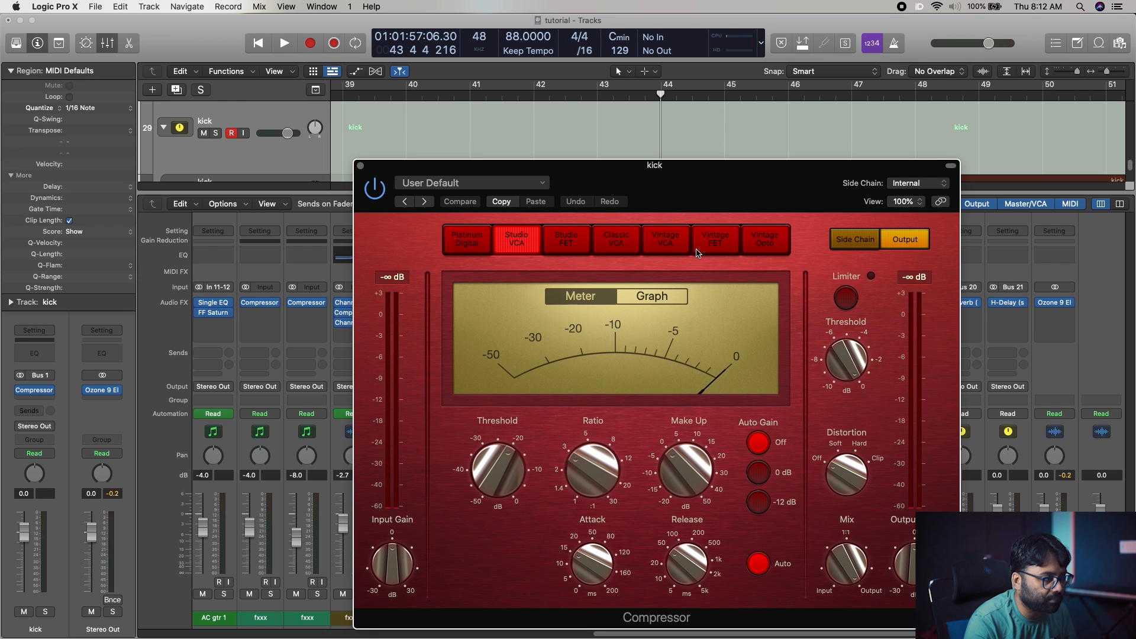
pyautogui.click(660, 249)
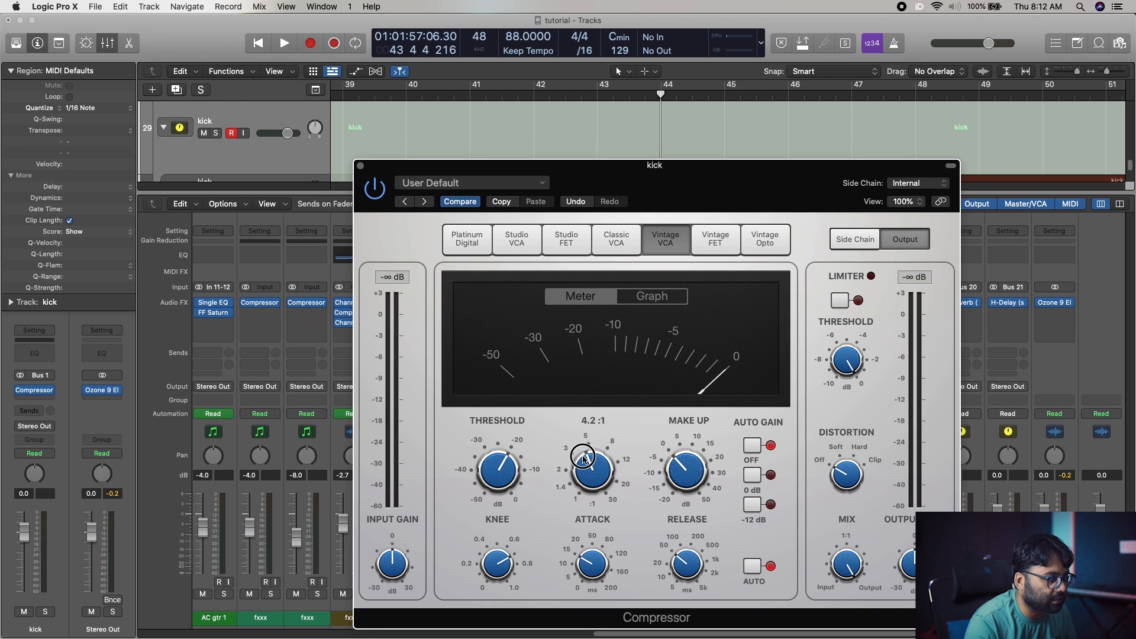
# Step: Set the compressor's threshold to -15.0 dB and its make-up gain to 4.5 dB while playing the soloed kick stack
pyautogui.moveTo(493, 459); pyautogui.dragTo(495, 467)
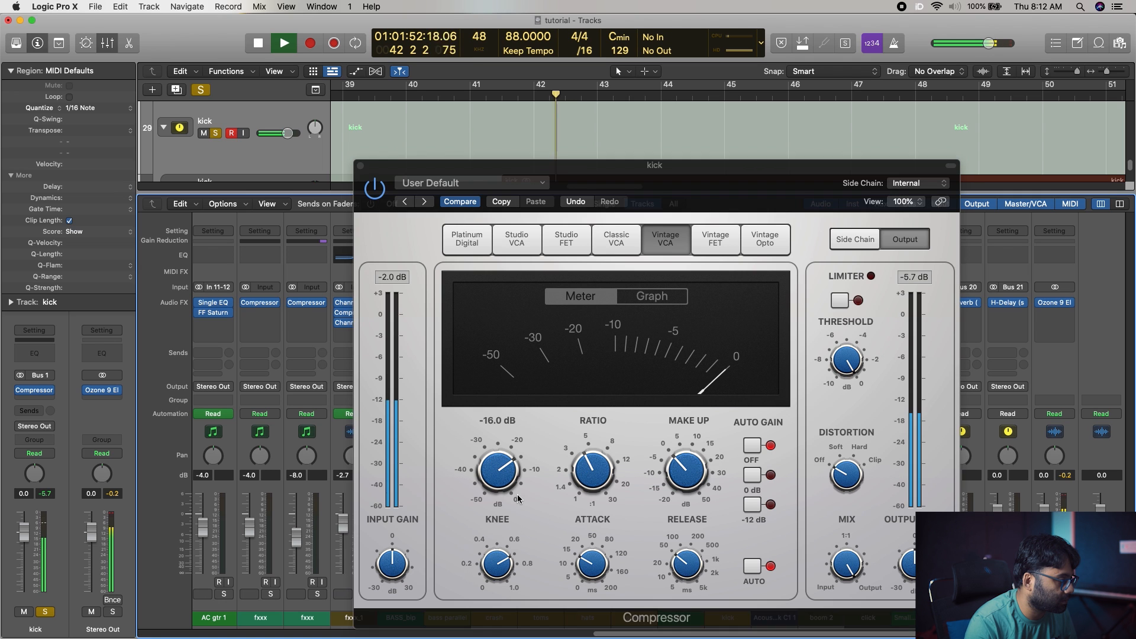
pyautogui.moveTo(501, 479); pyautogui.dragTo(491, 478)
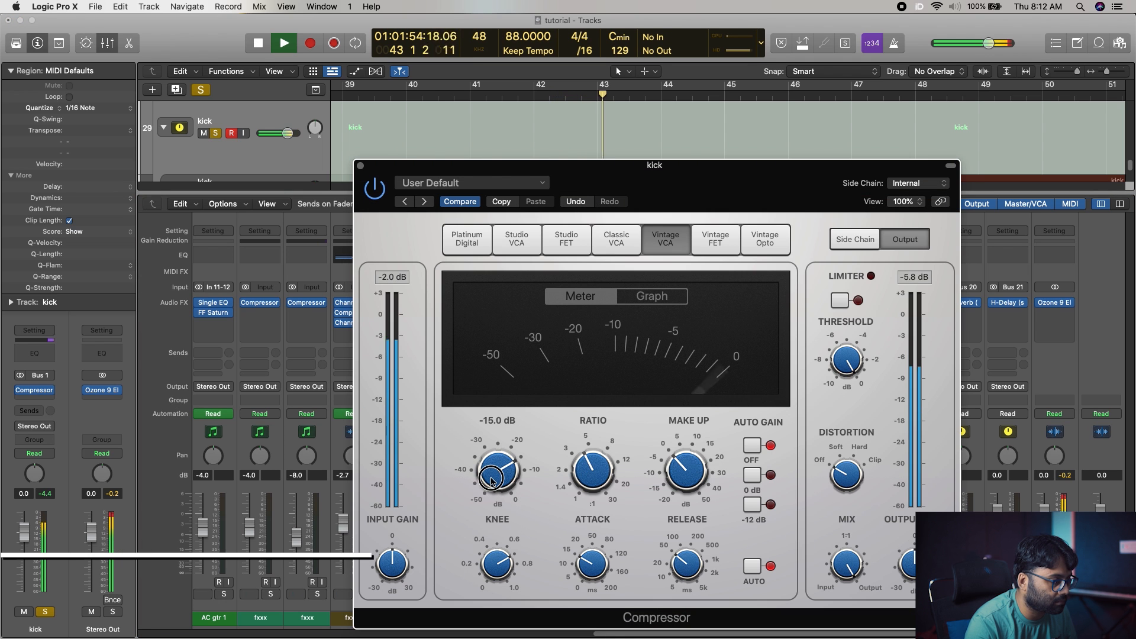
pyautogui.moveTo(678, 461); pyautogui.dragTo(678, 463)
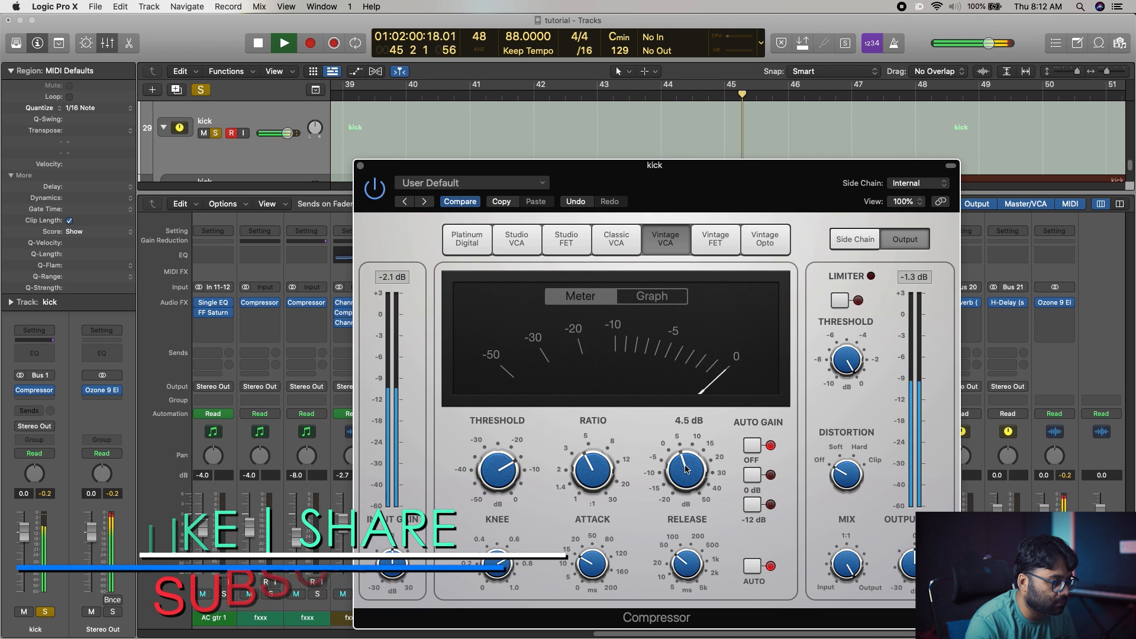
pyautogui.press('space')
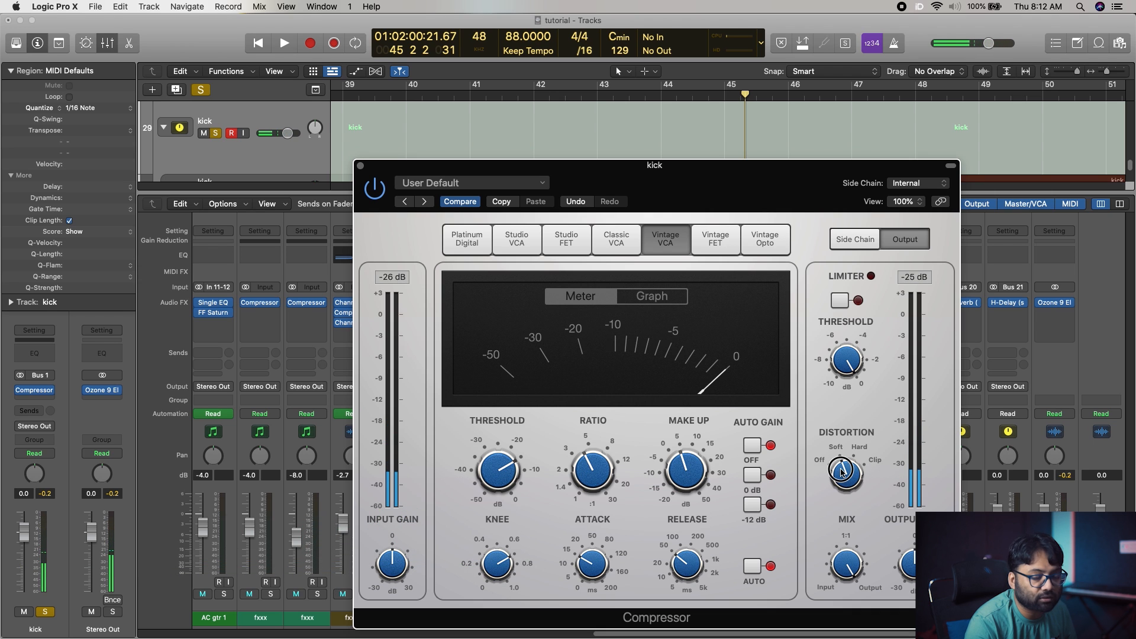
# Step: Audition the kick compressor with Soft distortion and set its mix to 69%
pyautogui.press('space')
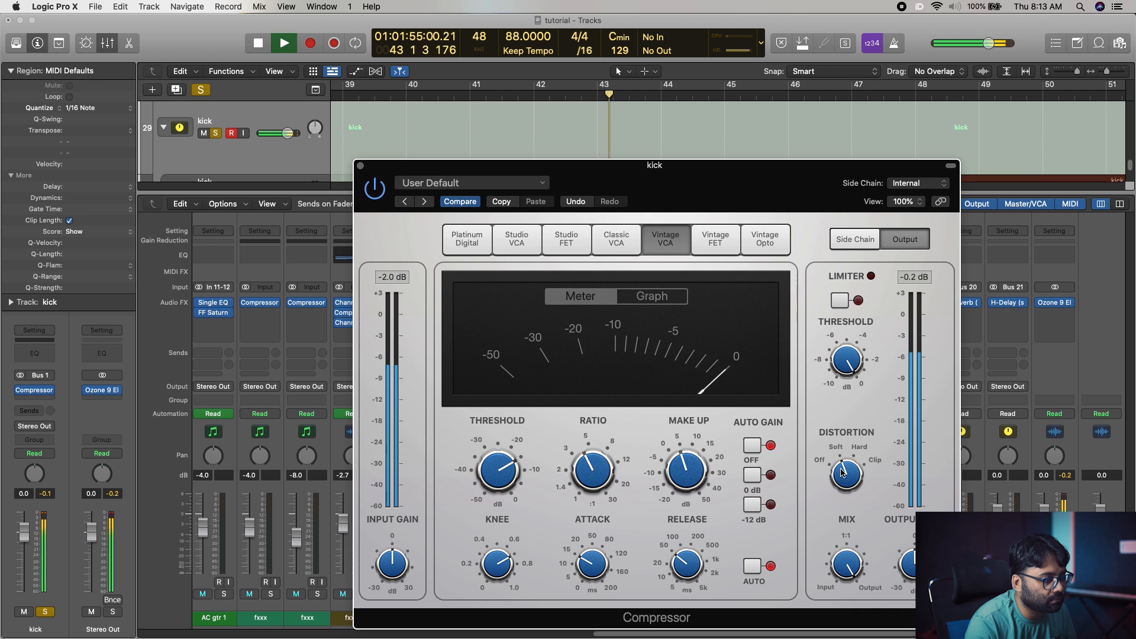
pyautogui.press('space')
pyautogui.moveTo(856, 575); pyautogui.dragTo(847, 581)
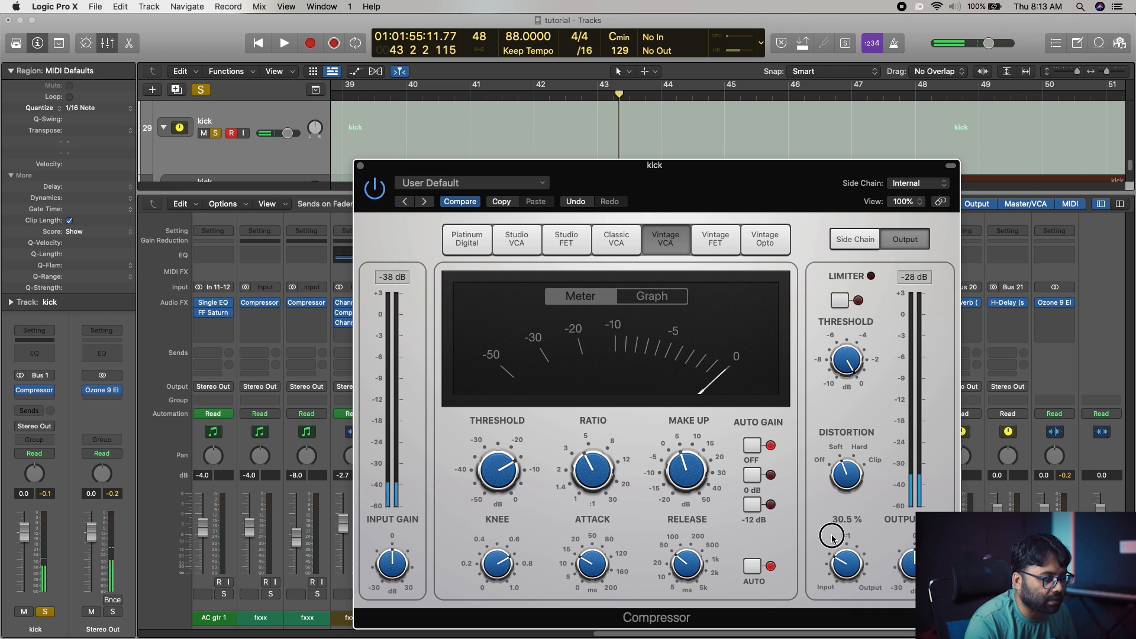
pyautogui.press('space')
pyautogui.moveTo(846, 561); pyautogui.dragTo(846, 565)
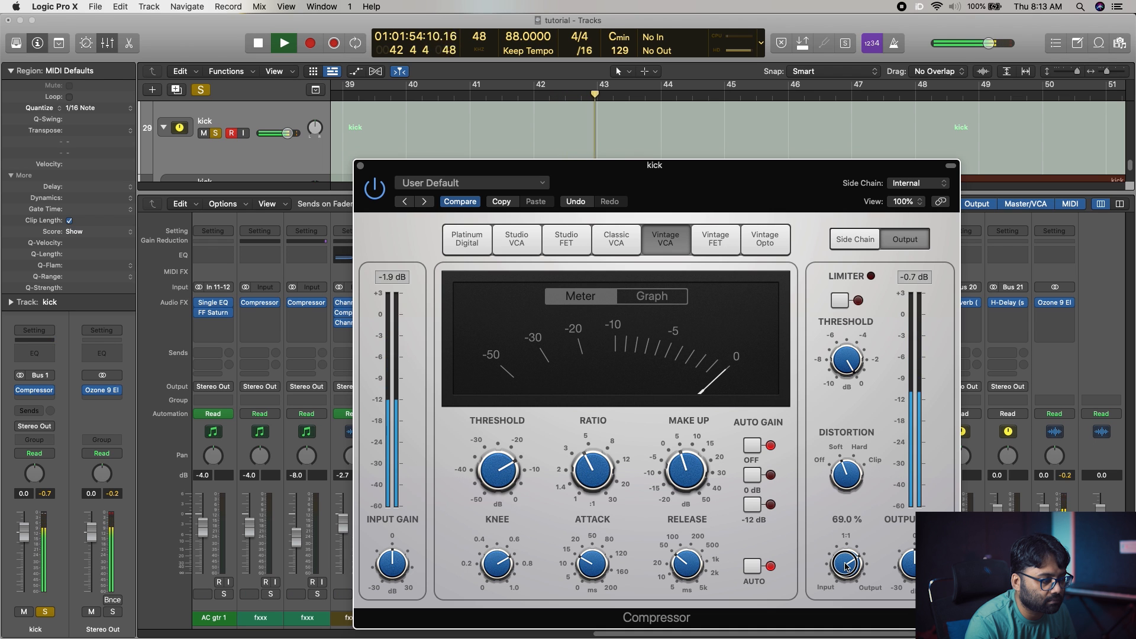
pyautogui.press('space')
# Step: Add a Channel EQ to the kick stack and enable a low cut at 32.2 Hz with a 48 dB/Oct slope
pyautogui.click(35, 353)
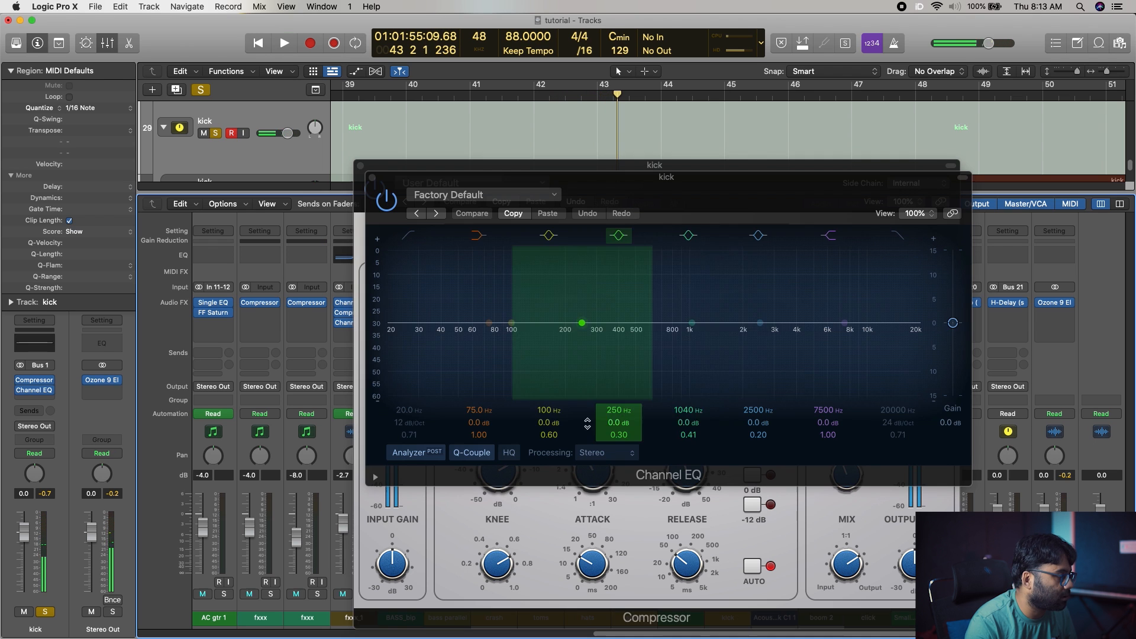
pyautogui.click(408, 236)
pyautogui.moveTo(411, 388); pyautogui.dragTo(426, 340)
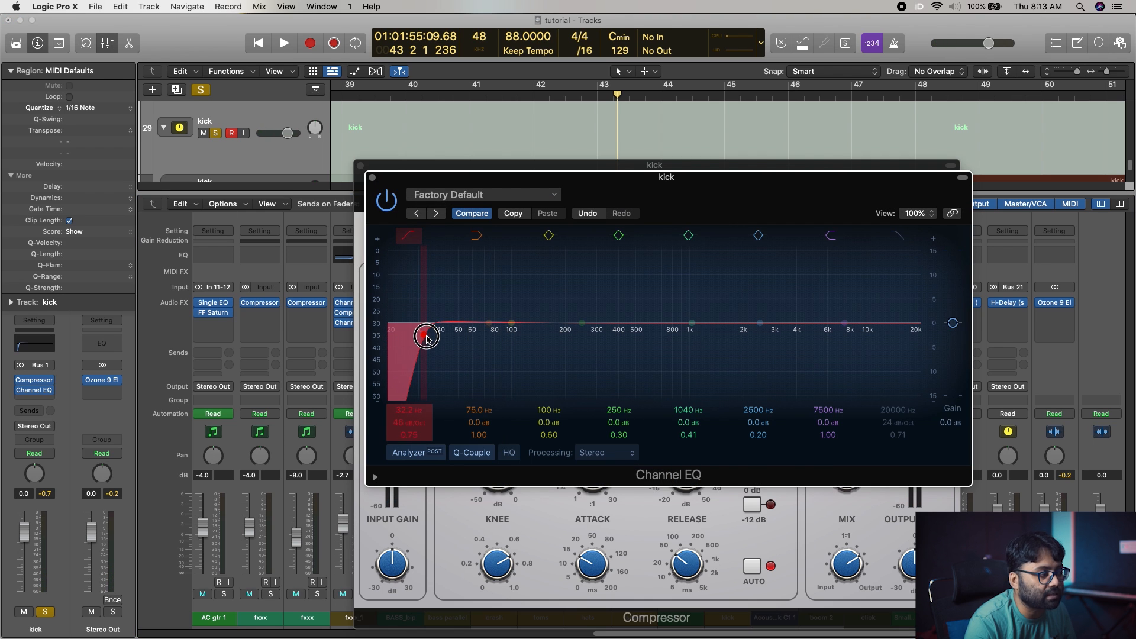
# Step: During playback, boost 104 Hz by 2.1 dB with a Q of 3.80 and cut the 72 Hz low shelf by 2.8 dB
pyautogui.press('space')
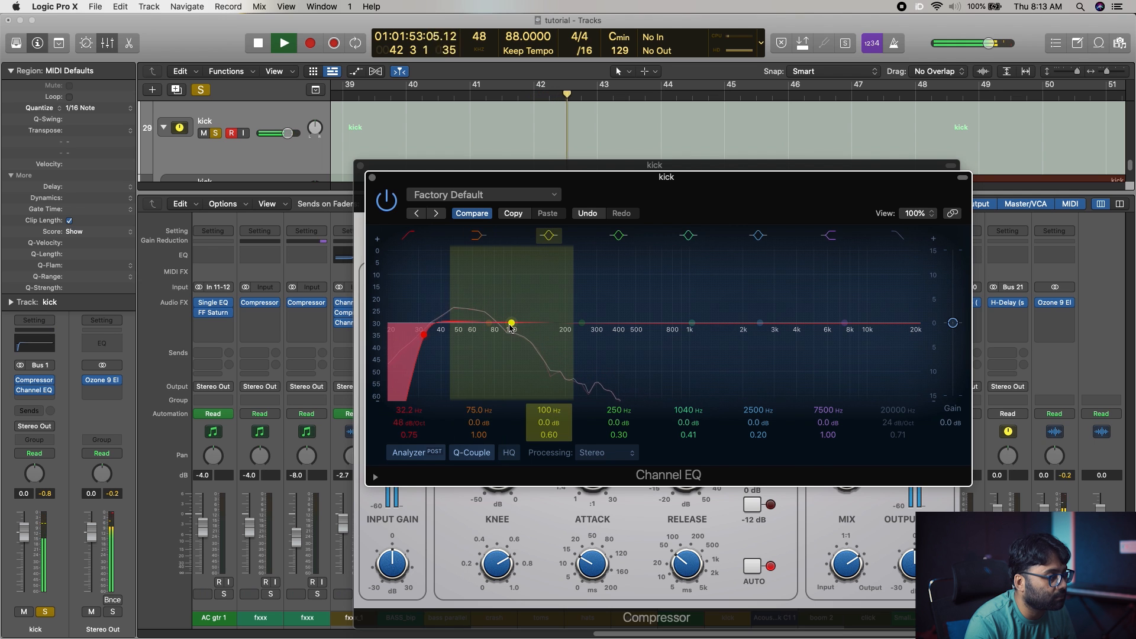
pyautogui.moveTo(511, 325); pyautogui.dragTo(512, 321)
pyautogui.scroll(5, 511, 316)
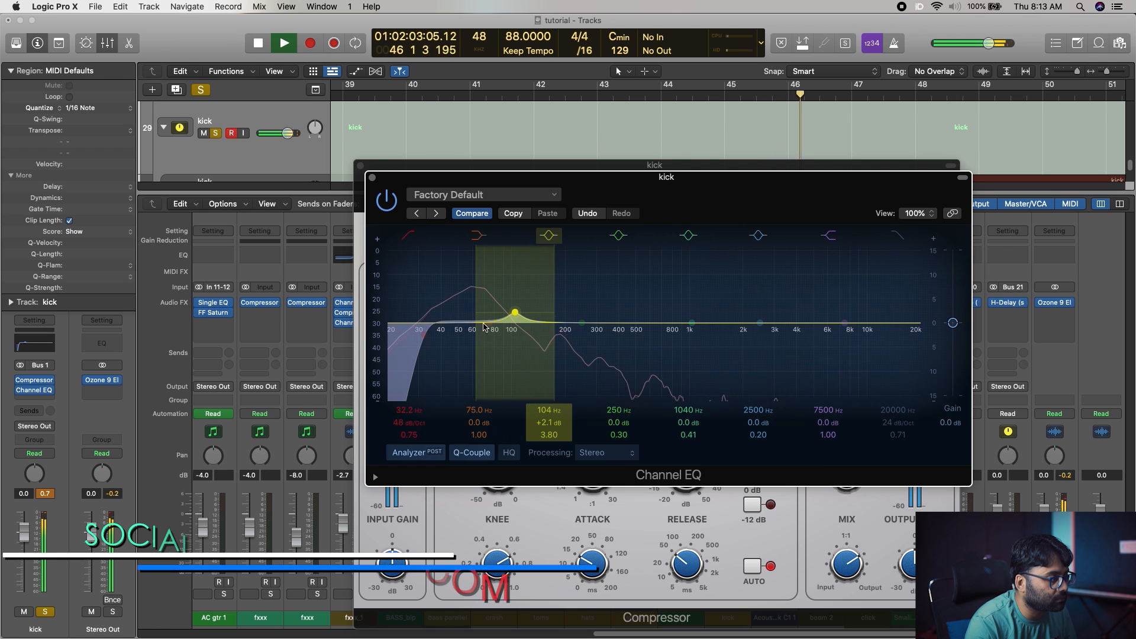
pyautogui.moveTo(465, 343); pyautogui.dragTo(463, 353)
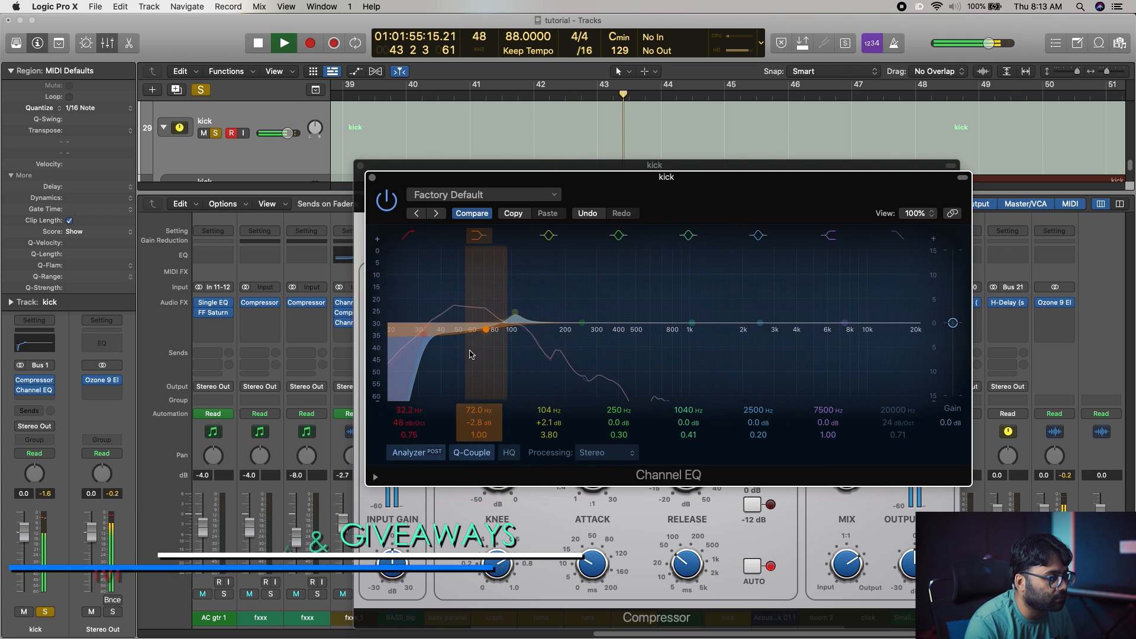
pyautogui.press('space')
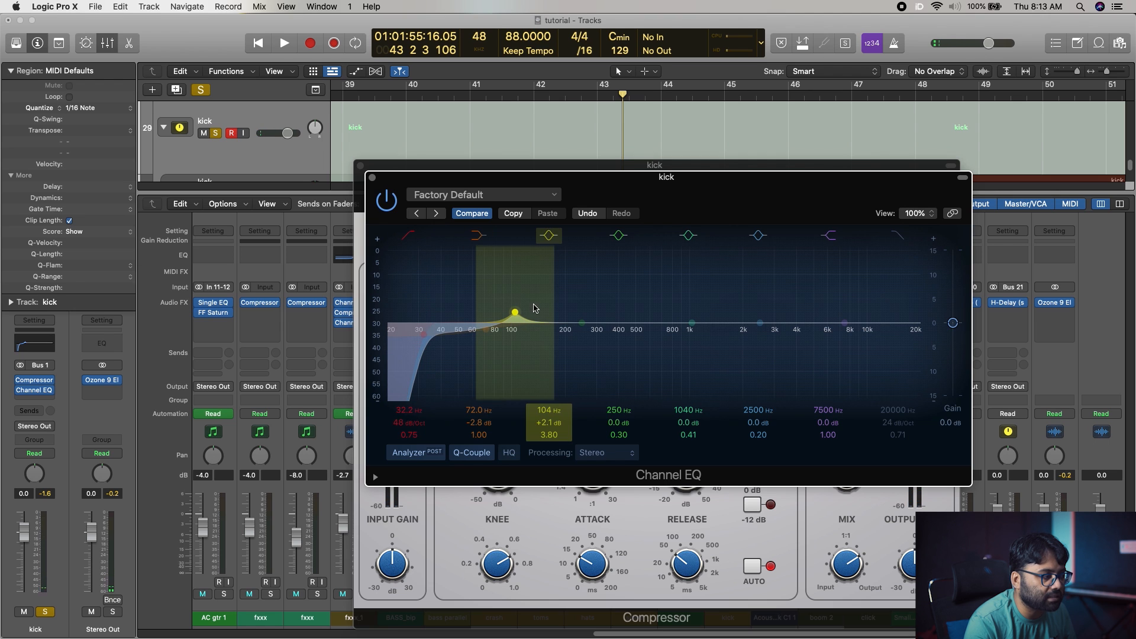
# Step: Refine the kick EQ's low boost to 101 Hz, +2.9 dB with a Q of 2.00, and audition it
pyautogui.moveTo(537, 305); pyautogui.dragTo(535, 306)
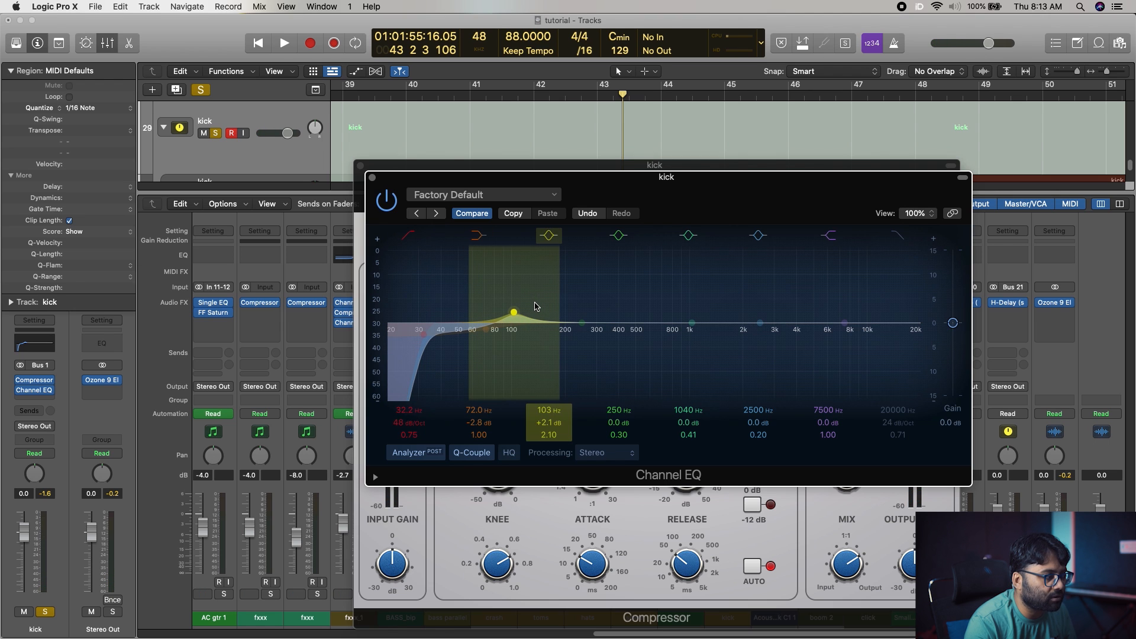
pyautogui.moveTo(512, 311); pyautogui.dragTo(510, 306)
pyautogui.press('space')
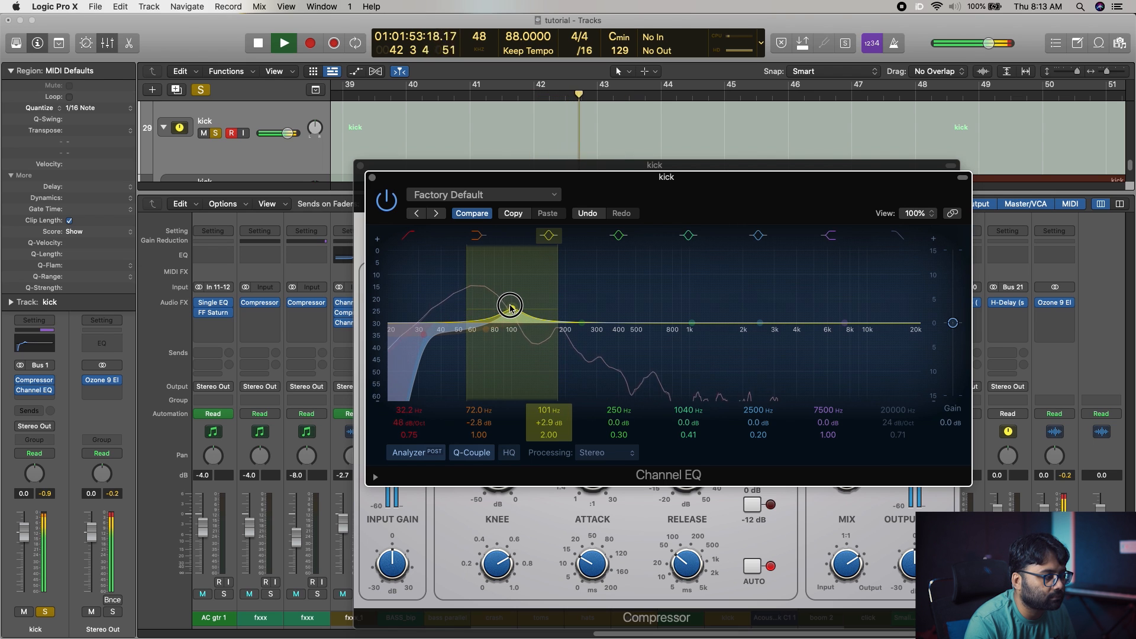
pyautogui.press('space')
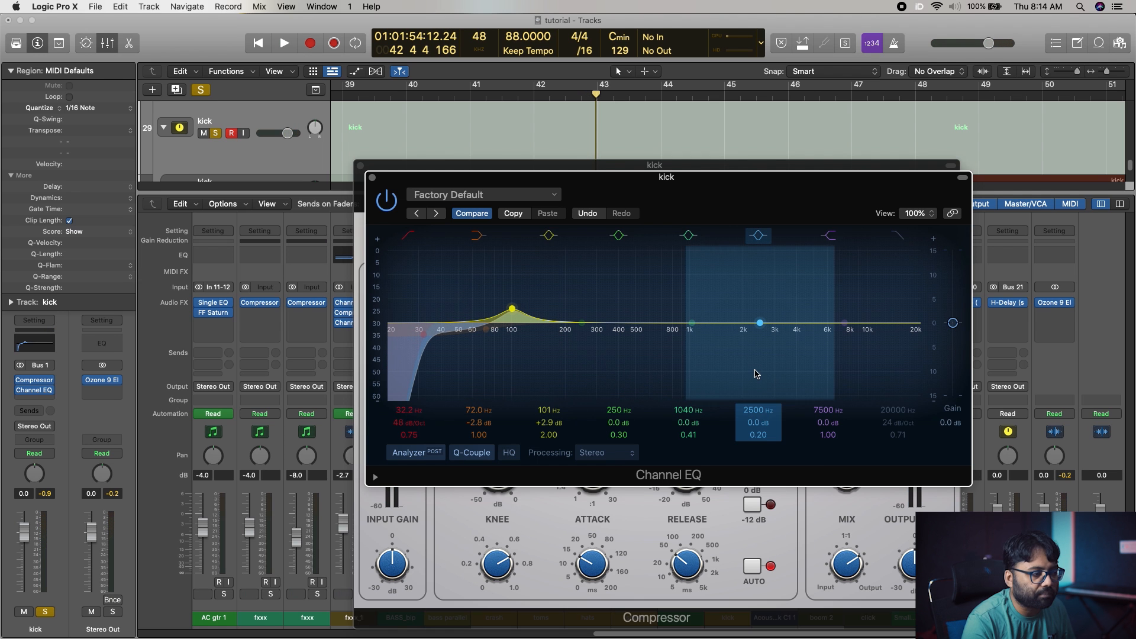